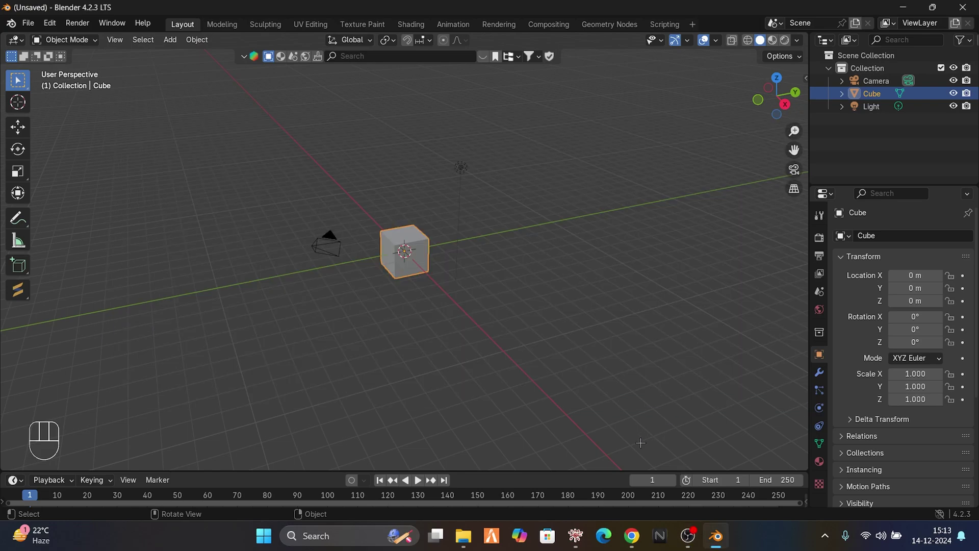
Delete the default camera, cube and light from the scene.
{"action": "key", "text": "alt+a"}
{"action": "middle_click_drag", "start_coordinate": [435, 284], "coordinate": [435, 283]}
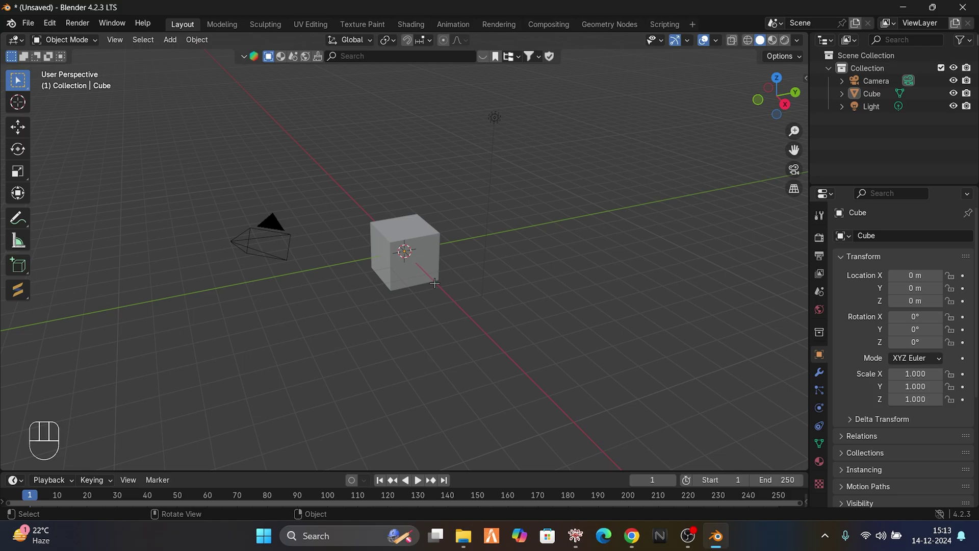
{"action": "left_click_drag", "start_coordinate": [173, 166], "coordinate": [595, 332]}
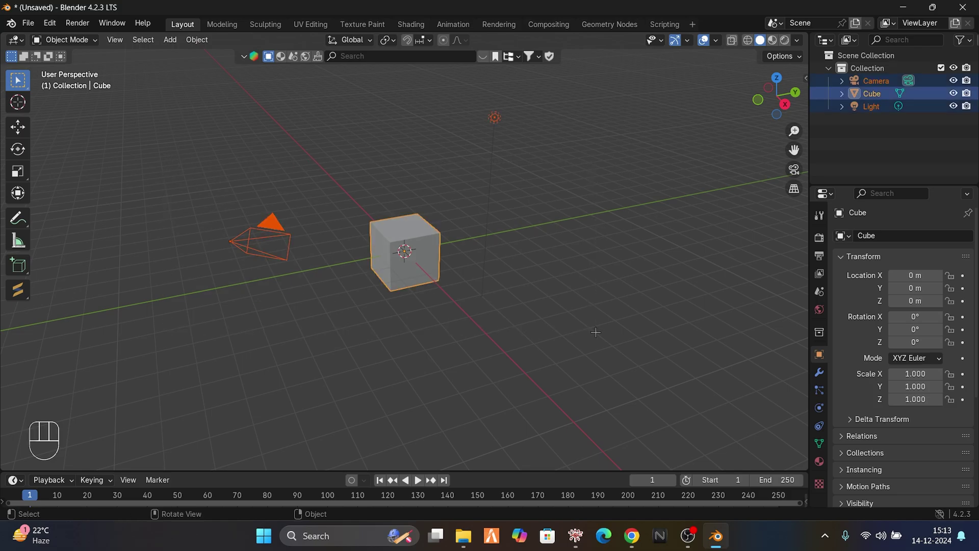
{"action": "key", "text": "Delete"}
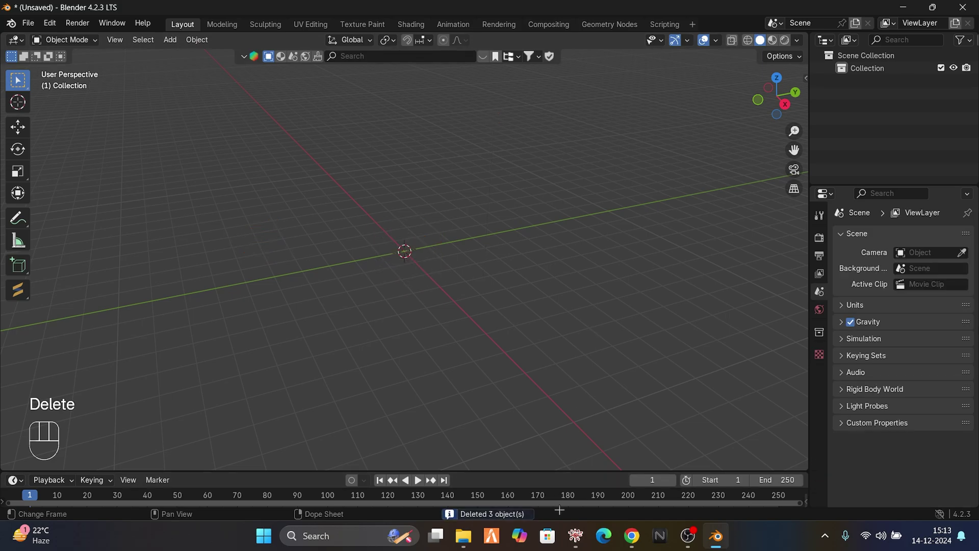
Switch to CodeWalker and fly through the city map to the red-brick corner building with arched top-floor windows.
{"action": "left_click", "coordinate": [575, 535]}
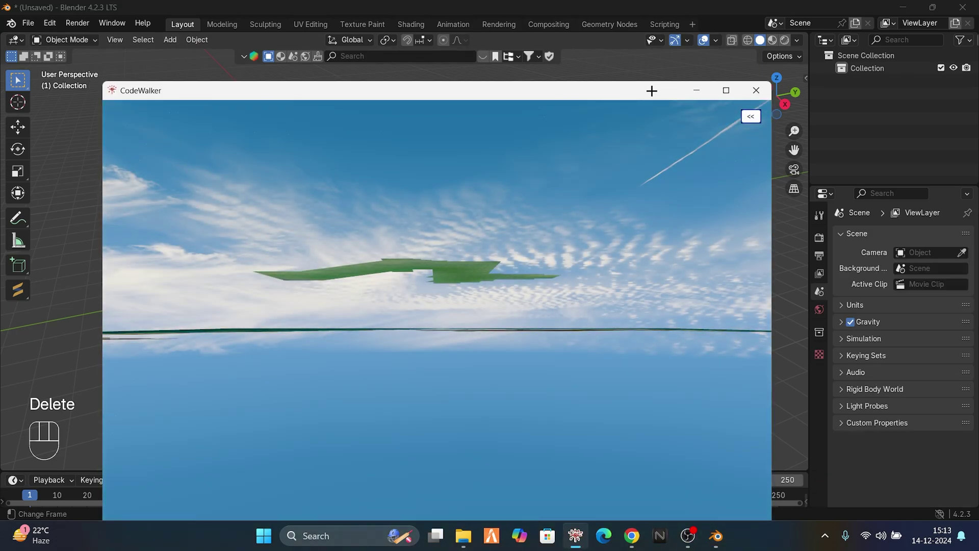
{"action": "left_click_drag", "start_coordinate": [651, 89], "coordinate": [674, 36]}
{"action": "left_click_drag", "start_coordinate": [614, 247], "coordinate": [313, 246]}
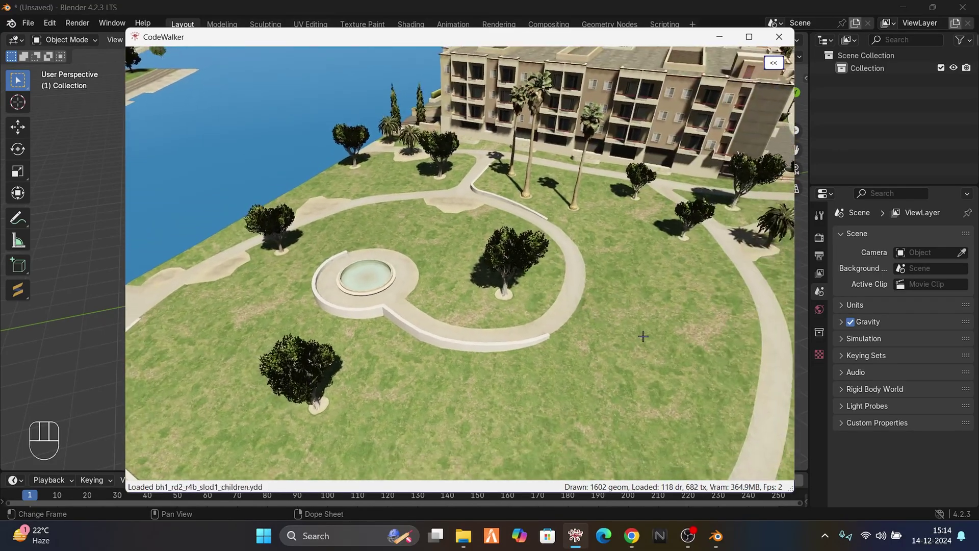
{"action": "left_click_drag", "start_coordinate": [643, 336], "coordinate": [662, 344]}
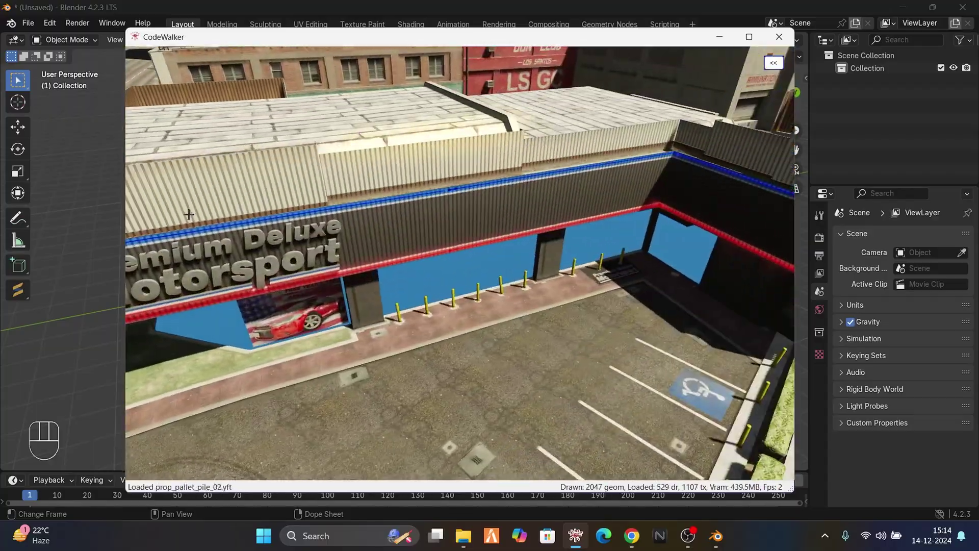
{"action": "key", "text": "w"}
{"action": "left_click_drag", "start_coordinate": [188, 215], "coordinate": [90, 252]}
{"action": "key", "text": "w"}
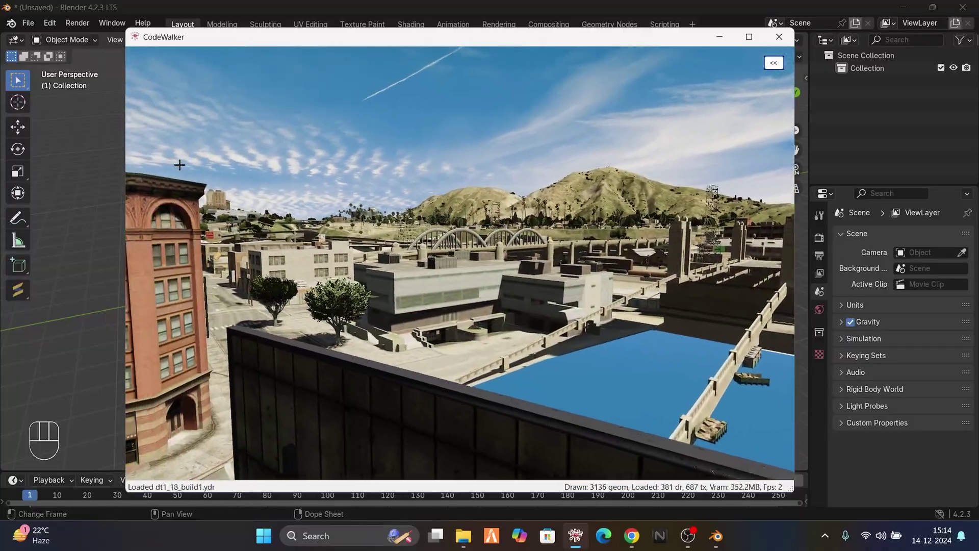
{"action": "key", "text": "w"}
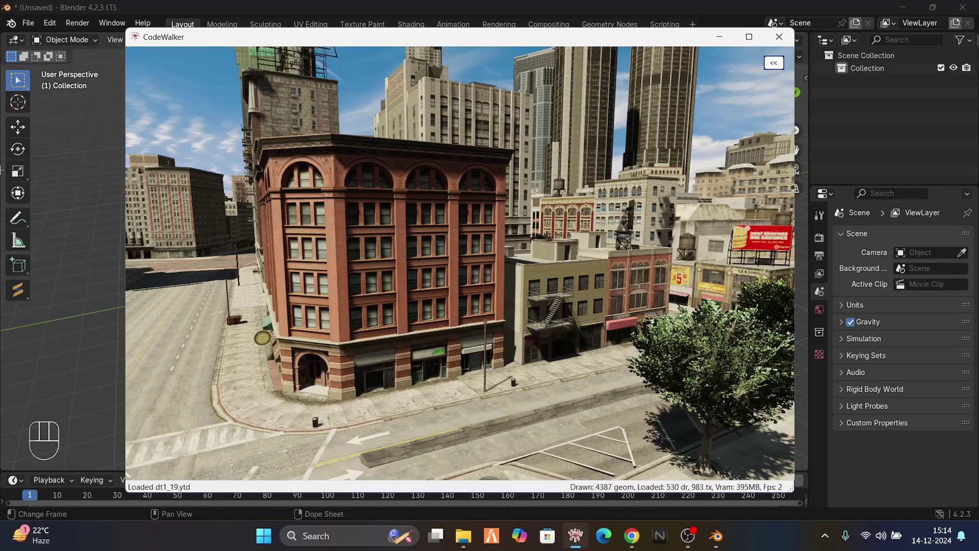
{"action": "key", "text": "w"}
{"action": "key", "text": "w"}
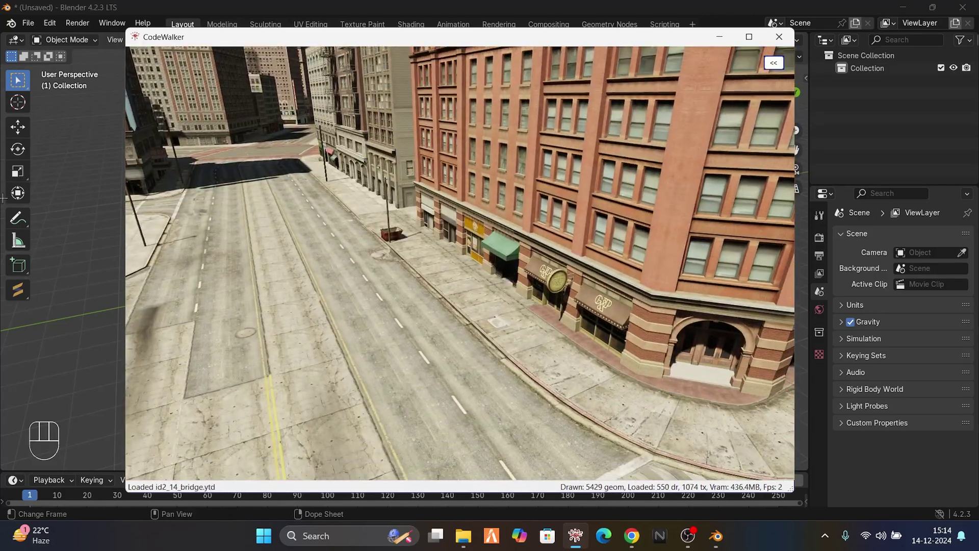
{"action": "left_click_drag", "start_coordinate": [4, 197], "coordinate": [56, 174]}
{"action": "key", "text": "w"}
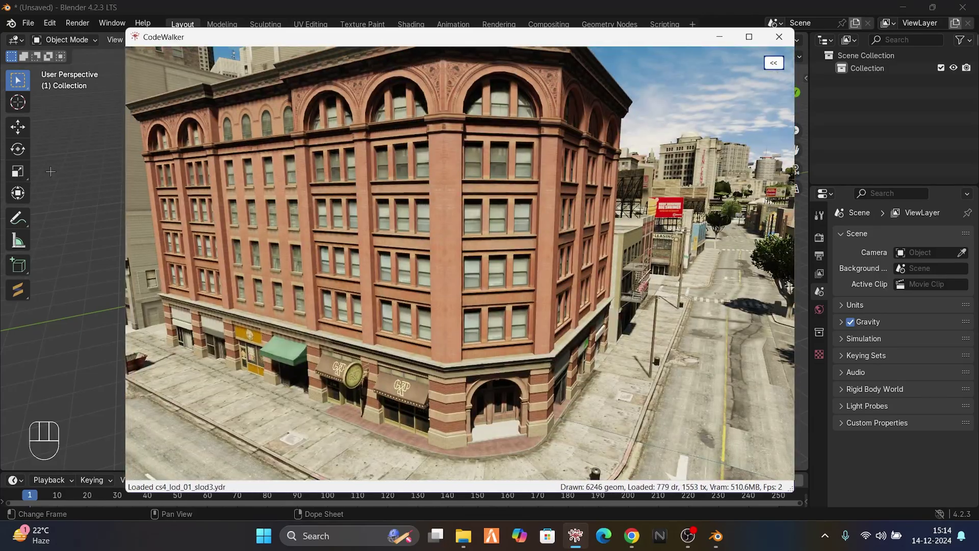
Show the tool panel and toolbar, and select the red-brick corner building as an entity.
{"action": "key", "text": "Return"}
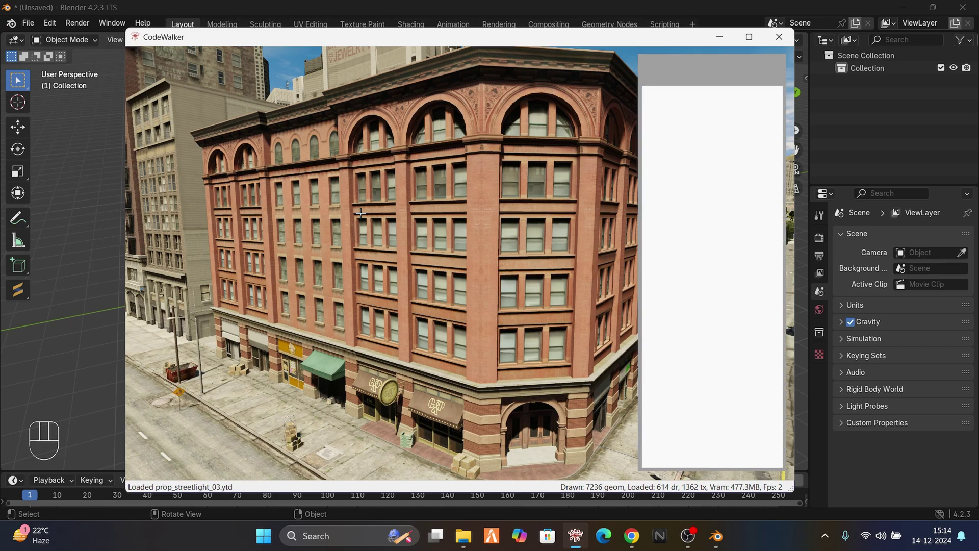
{"action": "key", "text": "t"}
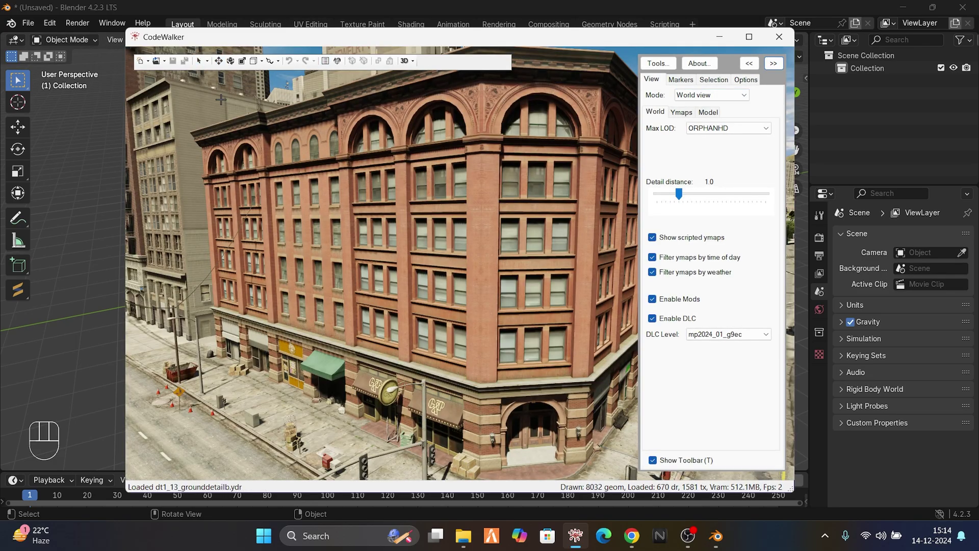
{"action": "left_click", "coordinate": [198, 60]}
{"action": "left_click_drag", "start_coordinate": [453, 268], "coordinate": [342, 204]}
{"action": "left_click", "coordinate": [343, 205]}
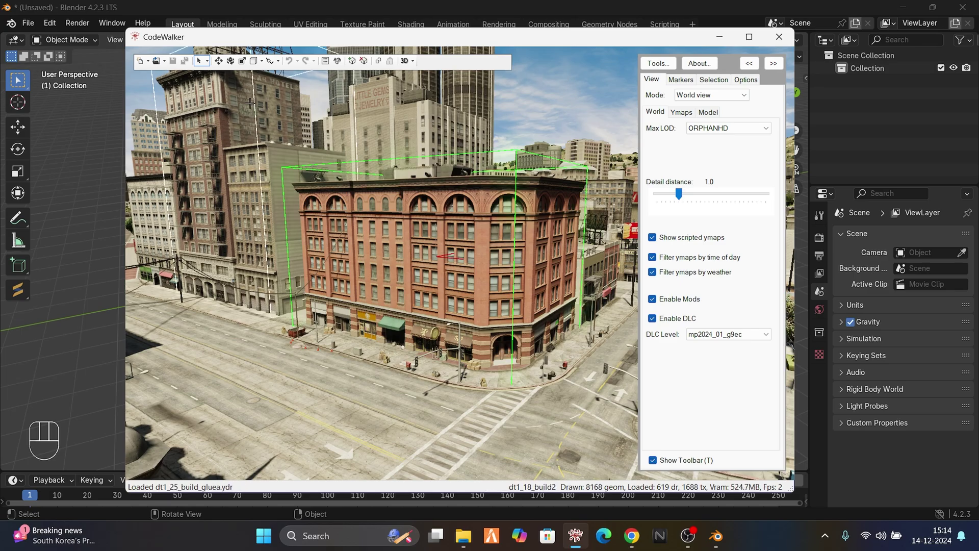
Move the selected building vertically so that it floats above its footprint on the ground.
{"action": "left_click", "coordinate": [218, 61]}
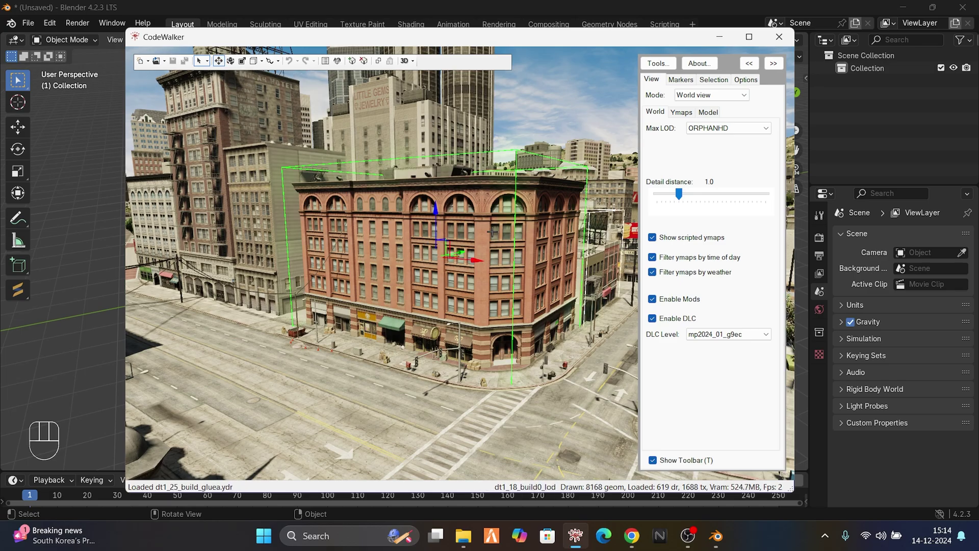
{"action": "left_click_drag", "start_coordinate": [436, 222], "coordinate": [433, 193]}
{"action": "scroll", "coordinate": [497, 233], "scroll_direction": "up", "scroll_amount": 4}
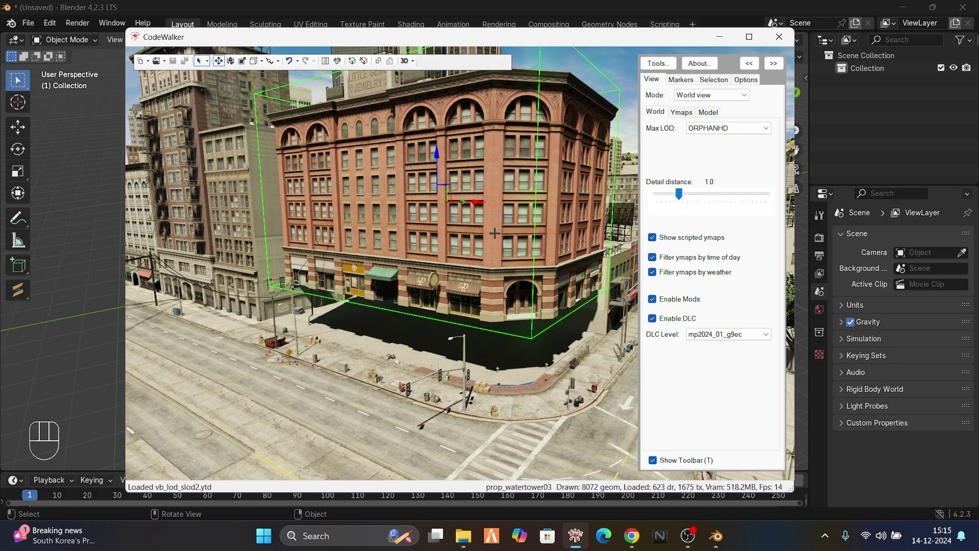
{"action": "left_click_drag", "start_coordinate": [436, 153], "coordinate": [492, 180]}
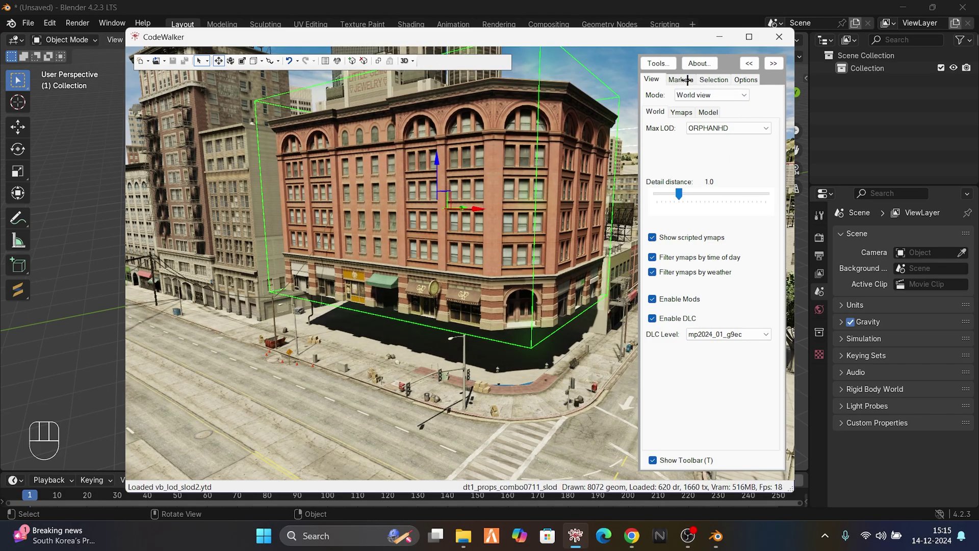
Copy the entity name dt1_18_build1 from the building's selection details.
{"action": "left_click", "coordinate": [713, 79]}
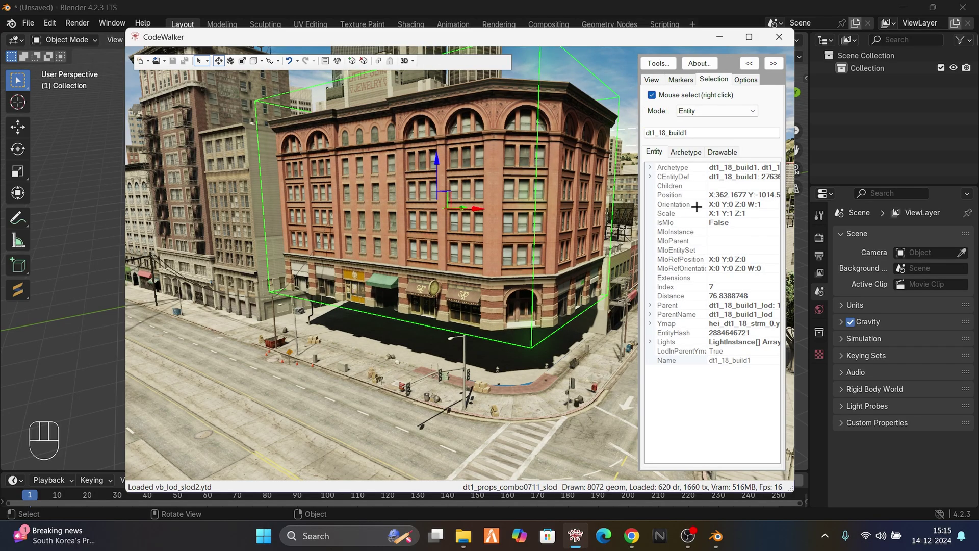
{"action": "left_click", "coordinate": [665, 133]}
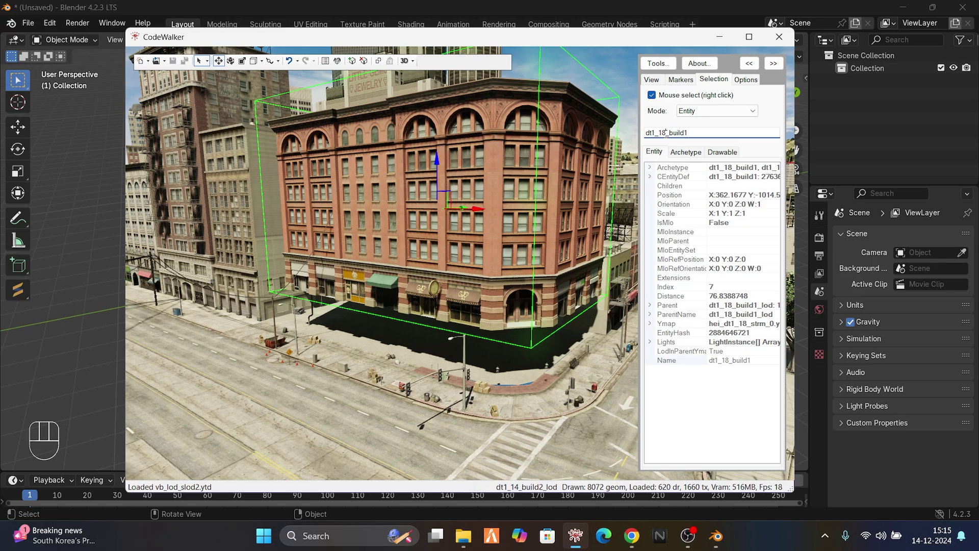
{"action": "left_click_drag", "start_coordinate": [694, 134], "coordinate": [642, 134]}
{"action": "right_click", "coordinate": [670, 133]}
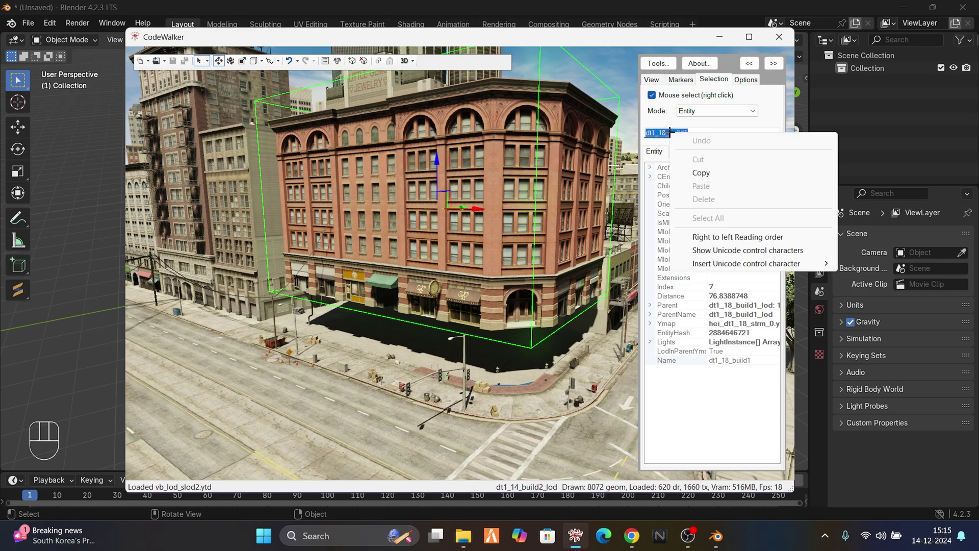
{"action": "left_click", "coordinate": [698, 173]}
{"action": "left_click", "coordinate": [749, 63]}
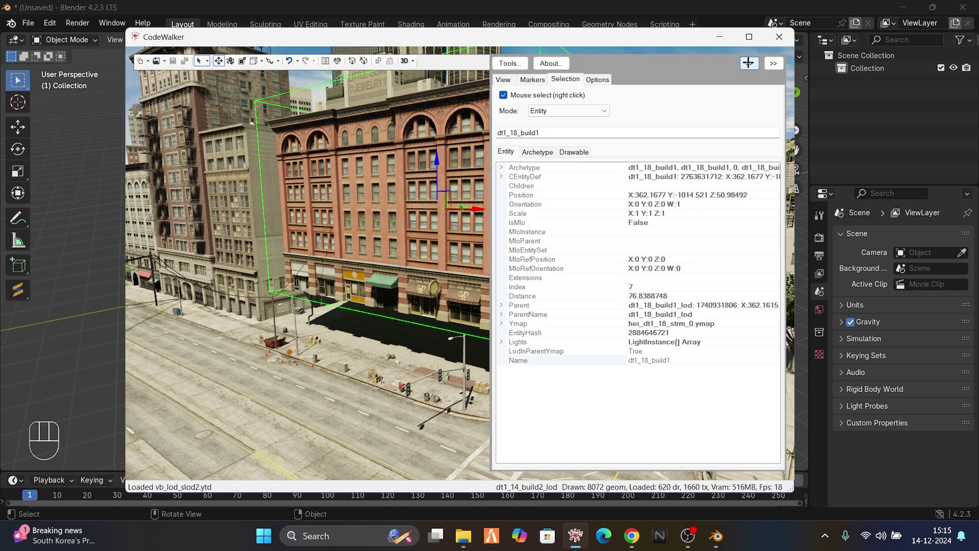
{"action": "left_click", "coordinate": [748, 63]}
Open the RPF Explorer to browse the game archives.
{"action": "left_click", "coordinate": [657, 63]}
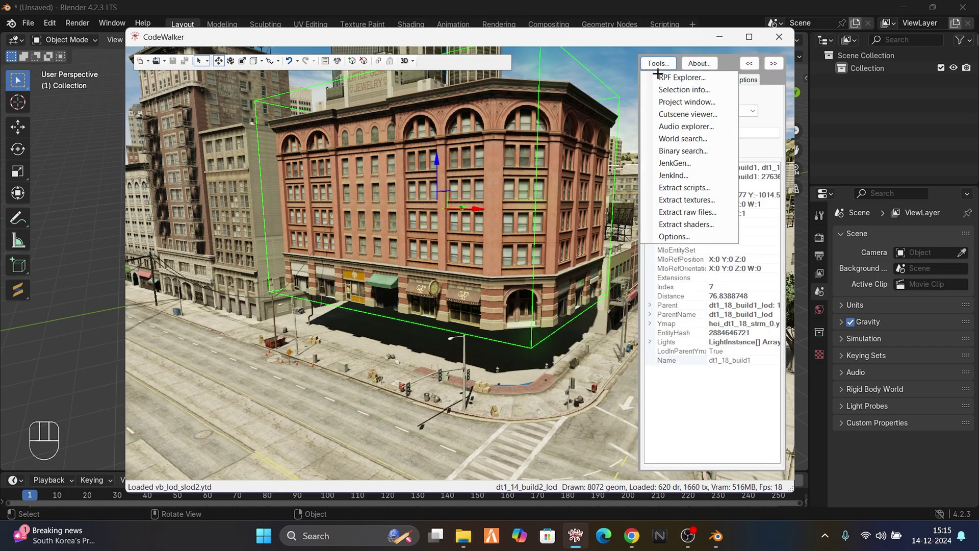
{"action": "left_click", "coordinate": [671, 77]}
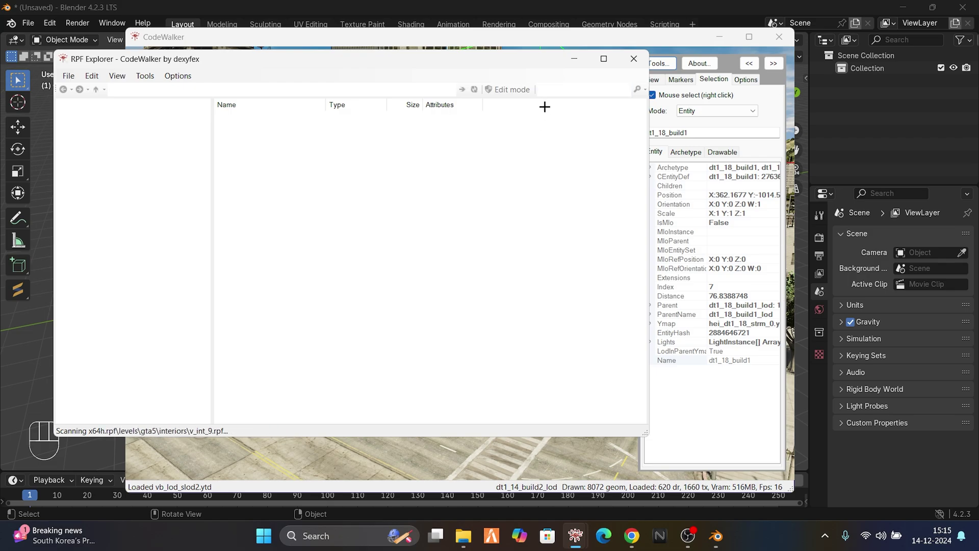
{"action": "left_click", "coordinate": [576, 90]}
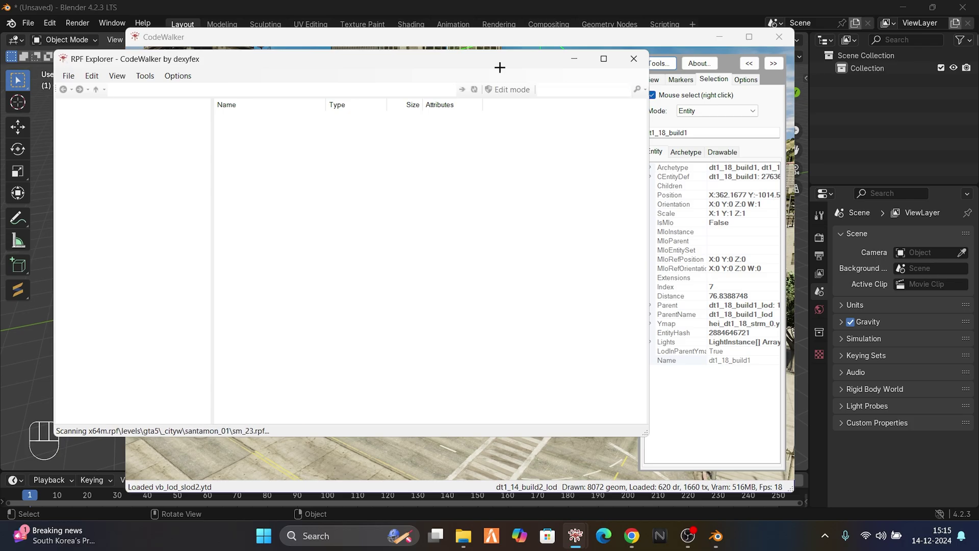
Examine the raised building and the surrounding streets while the RPF Explorer scans the game files.
{"action": "left_click", "coordinate": [574, 58]}
{"action": "left_click_drag", "start_coordinate": [357, 230], "coordinate": [476, 241]}
{"action": "scroll", "coordinate": [477, 240], "scroll_direction": "up", "scroll_amount": 2}
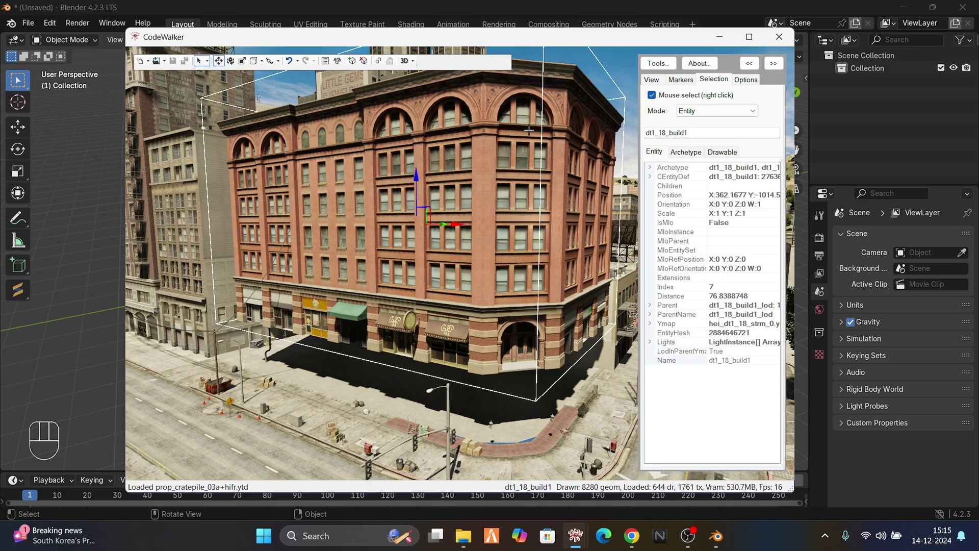
{"action": "mouse_move", "coordinate": [571, 539]}
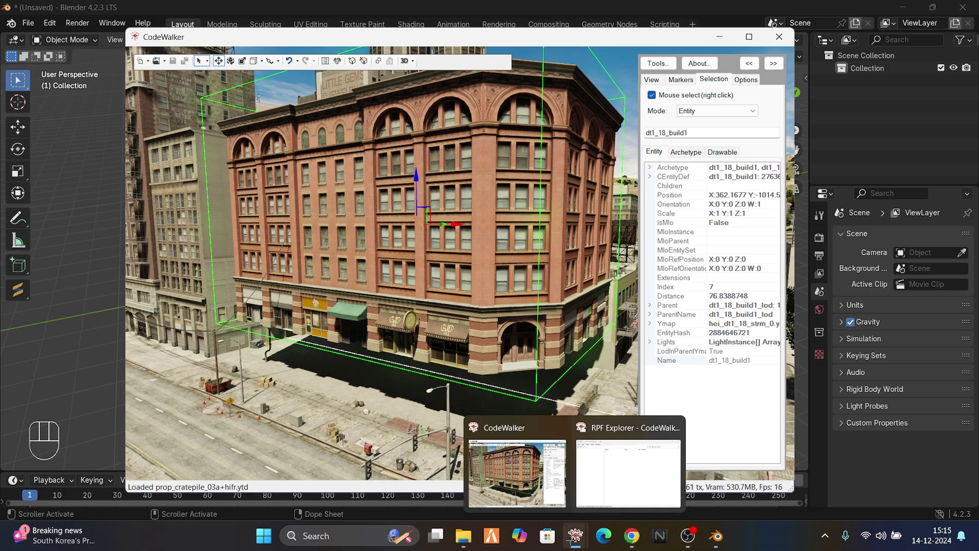
{"action": "left_click", "coordinate": [627, 459]}
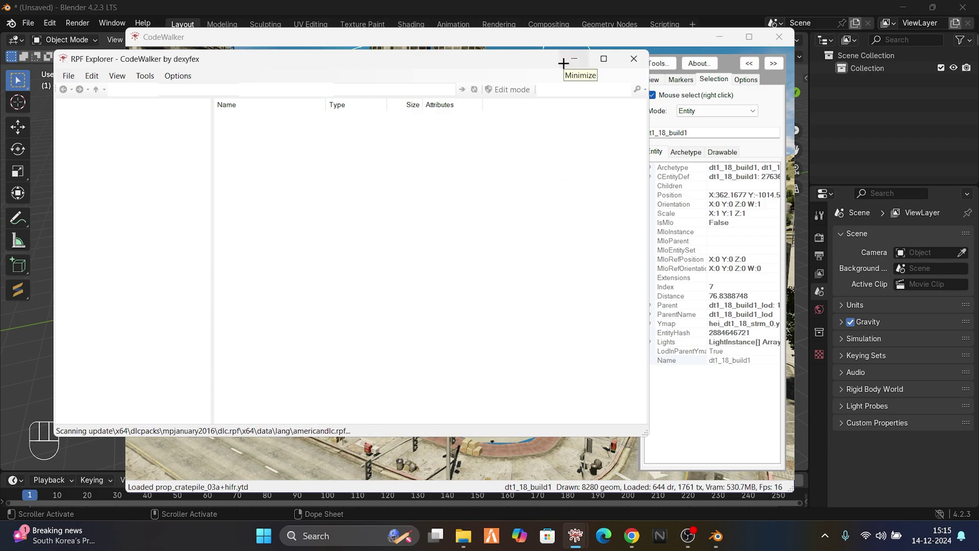
{"action": "left_click_drag", "start_coordinate": [485, 63], "coordinate": [589, 77]}
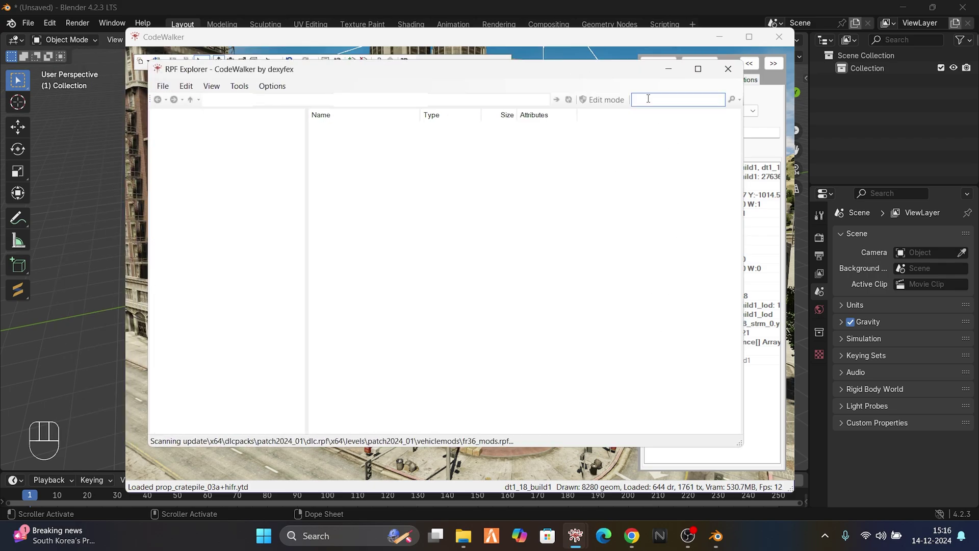
{"action": "left_click", "coordinate": [667, 69]}
{"action": "key", "text": "w"}
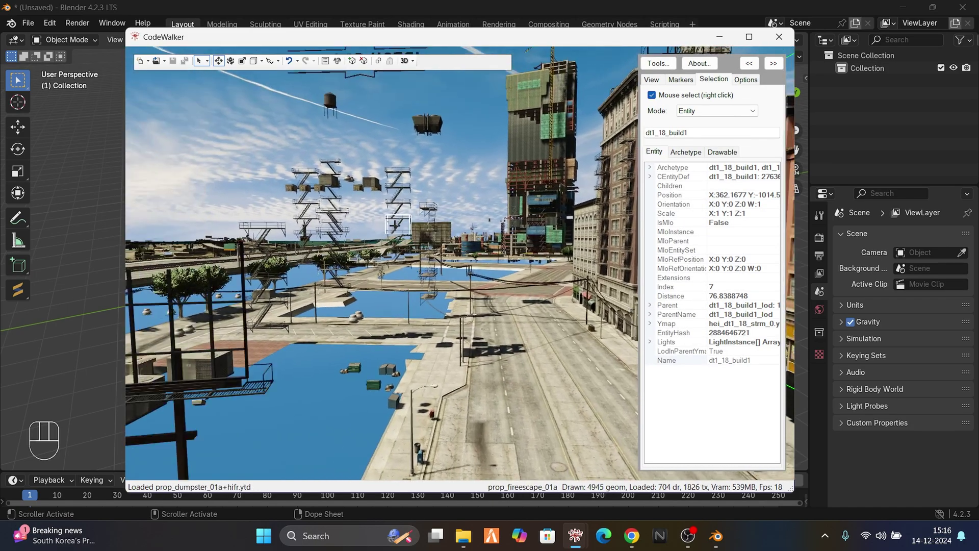
{"action": "key", "text": "w"}
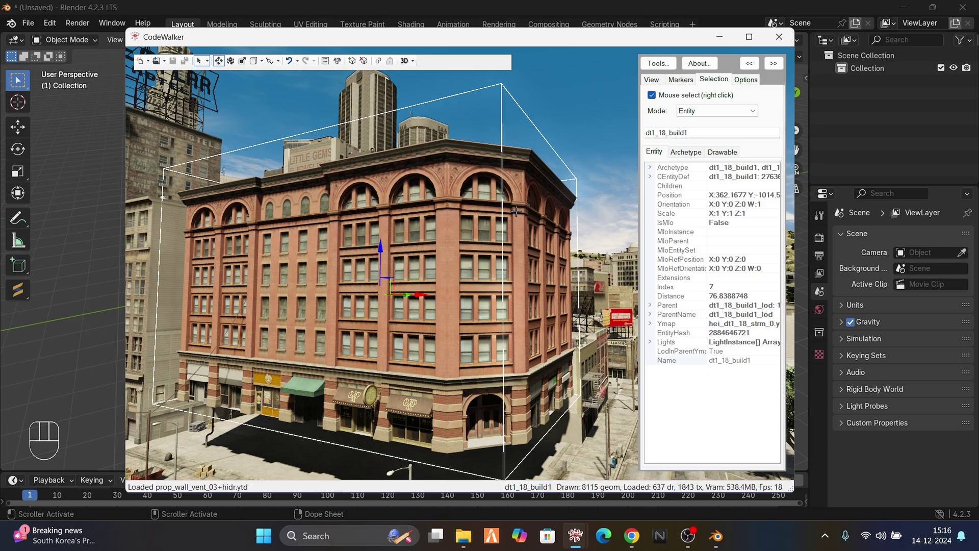
Search the RPF Explorer for the copied entity name dt1_18_build1.
{"action": "key", "text": "alt+Tab"}
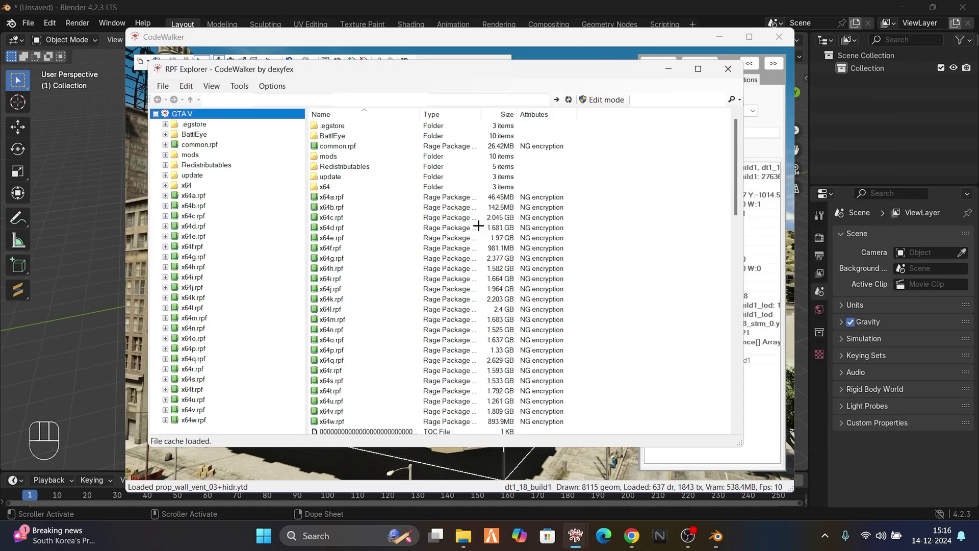
{"action": "left_click", "coordinate": [661, 101]}
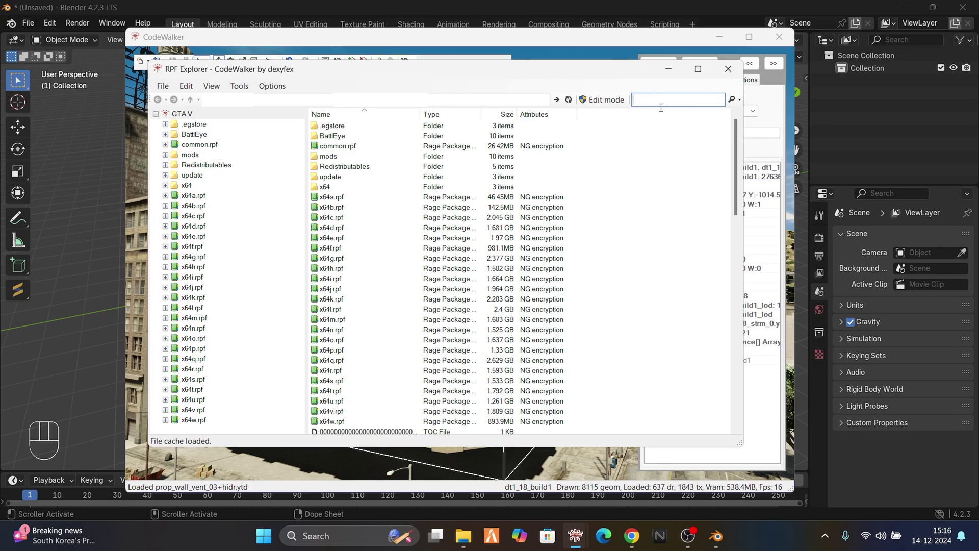
{"action": "key", "text": "ctrl+v"}
{"action": "key", "text": "Return"}
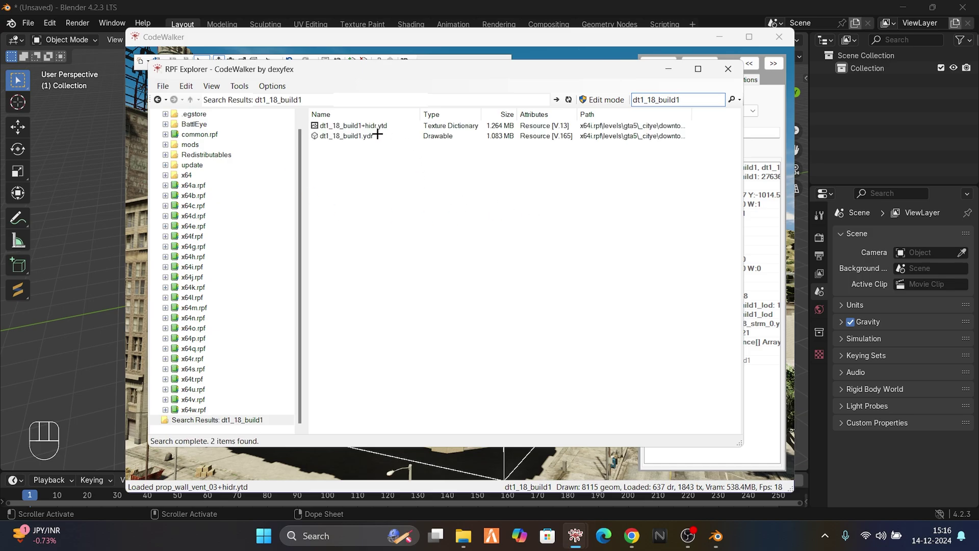
Preview the drawable dt1_18_build1.ydr and rotate the model to inspect its brick facade.
{"action": "double_click", "coordinate": [375, 135]}
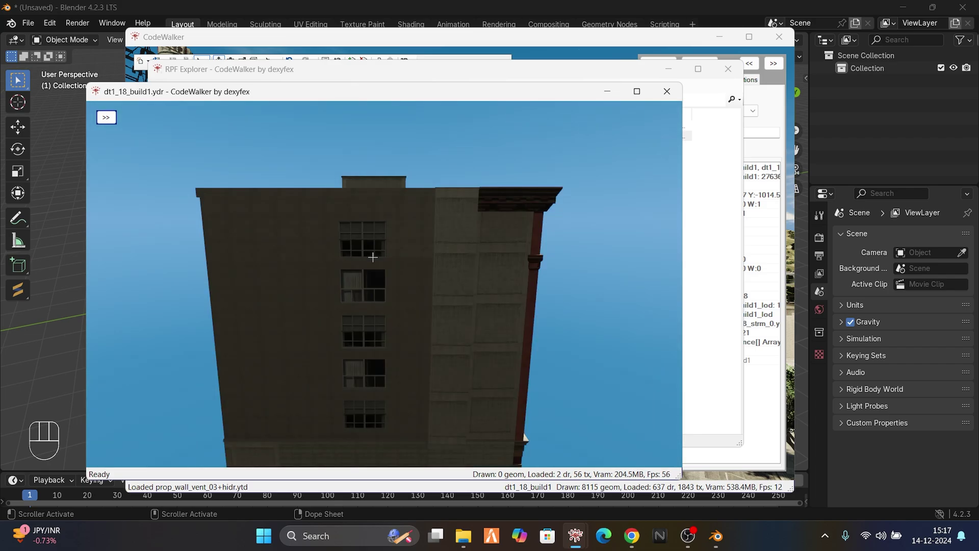
{"action": "left_click_drag", "start_coordinate": [373, 257], "coordinate": [145, 251]}
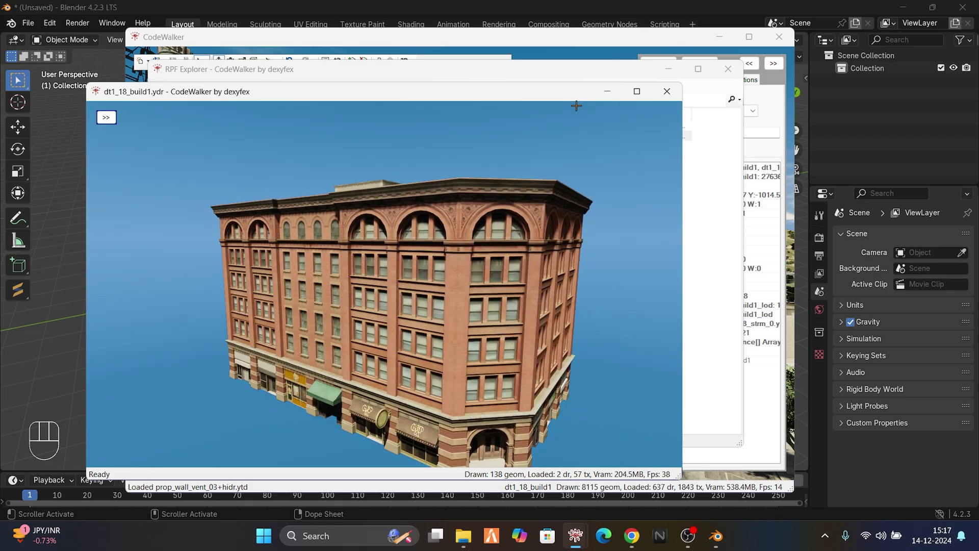
{"action": "left_click", "coordinate": [599, 89]}
Export dt1_18_build1.ydr as XML into a new Desktop folder named fivem.
{"action": "right_click", "coordinate": [363, 140]}
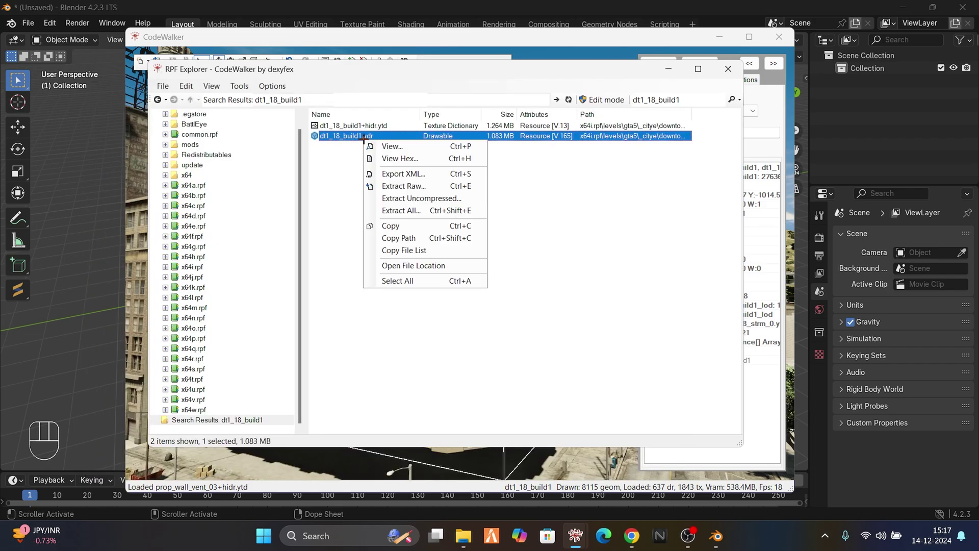
{"action": "left_click", "coordinate": [415, 185]}
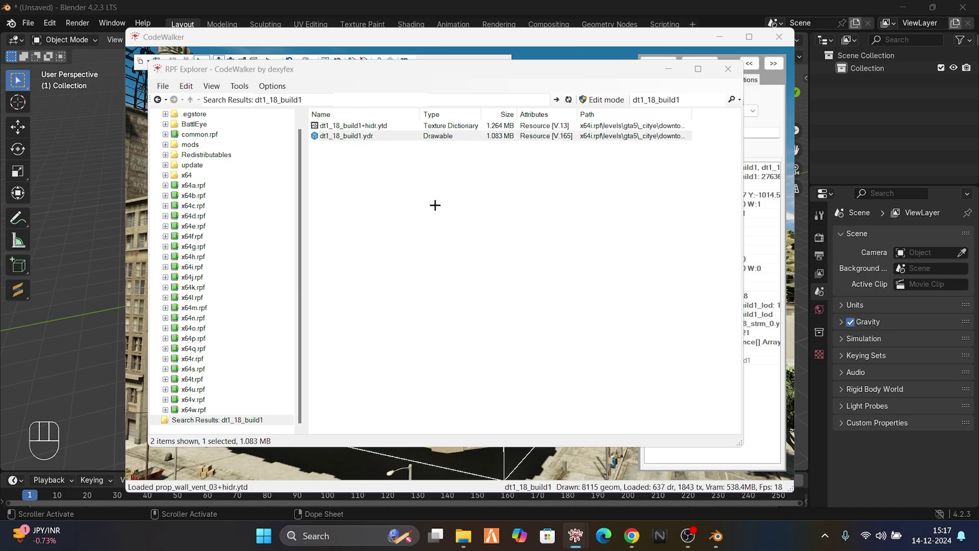
{"action": "scroll", "coordinate": [129, 179], "scroll_direction": "up", "scroll_amount": 5}
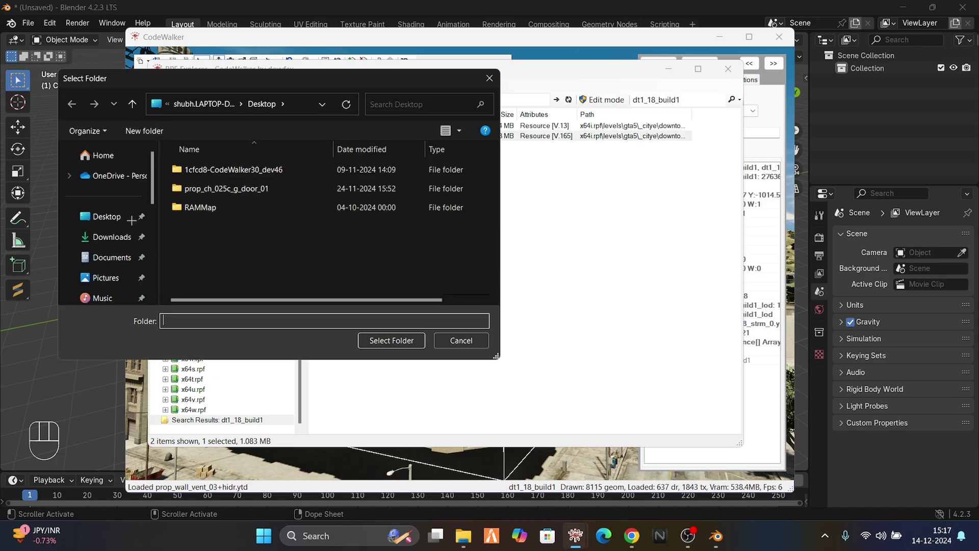
{"action": "left_click", "coordinate": [108, 216]}
{"action": "left_click", "coordinate": [405, 245]}
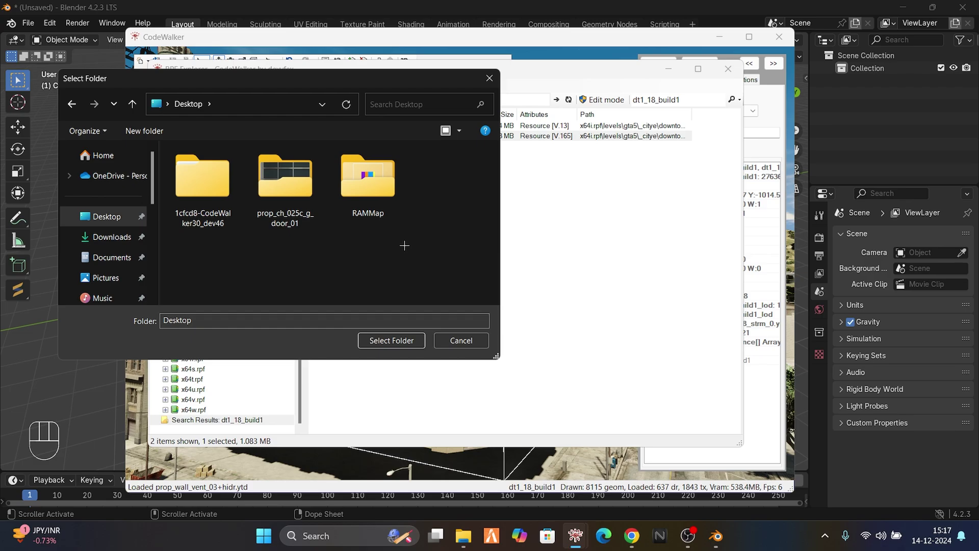
{"action": "right_click", "coordinate": [403, 251]}
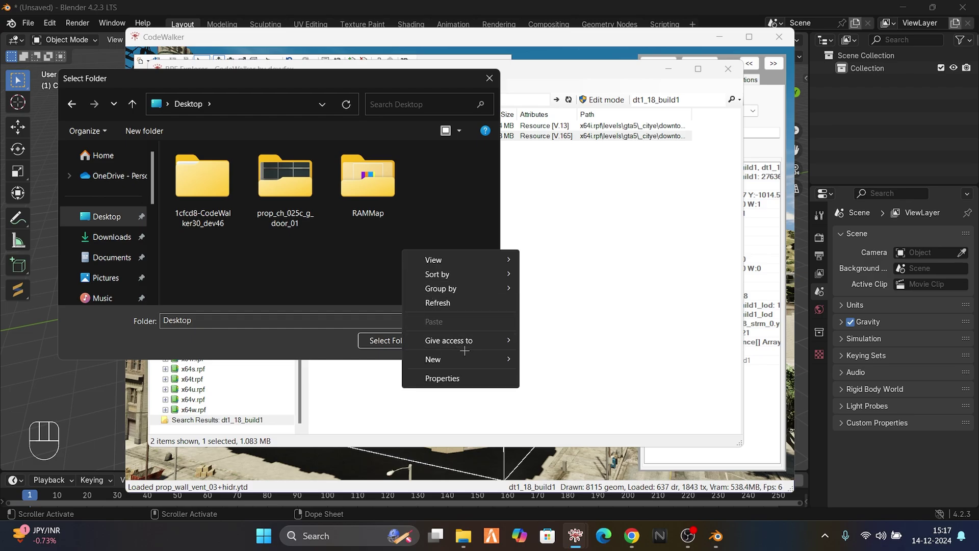
{"action": "mouse_move", "coordinate": [505, 361]}
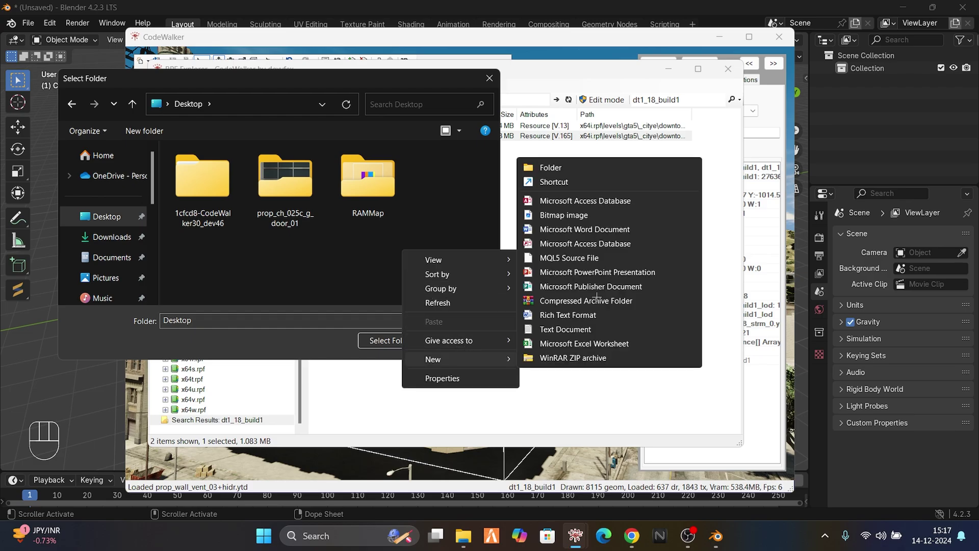
{"action": "left_click", "coordinate": [580, 169]}
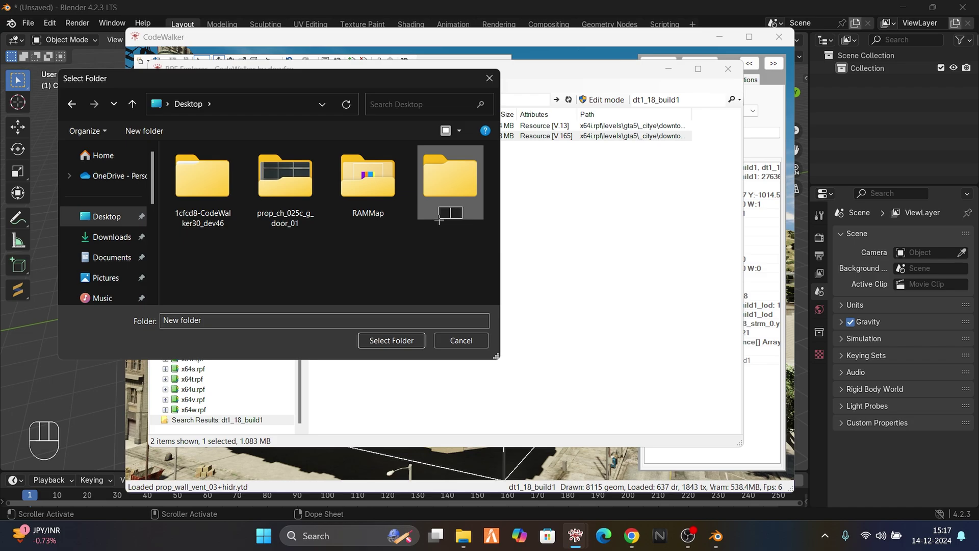
{"action": "key", "text": "Return"}
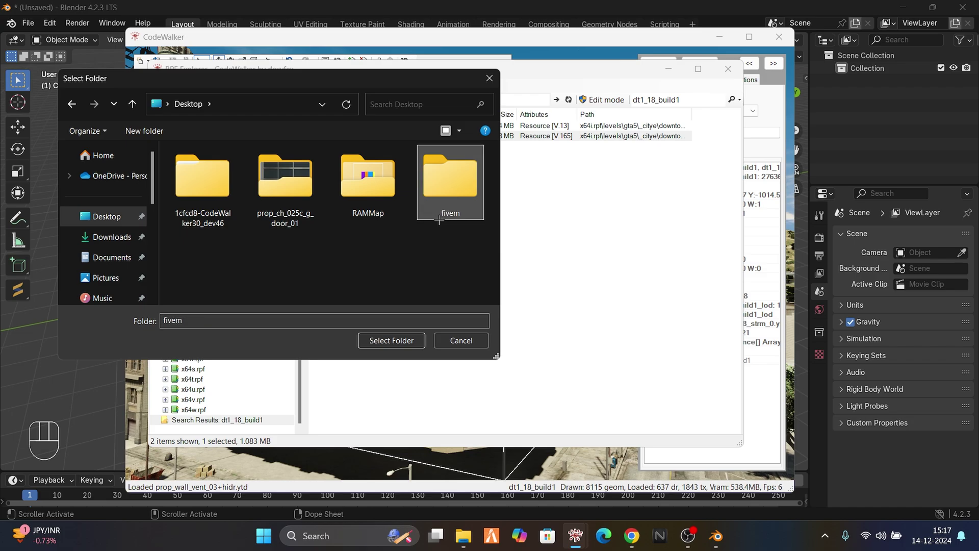
{"action": "double_click", "coordinate": [447, 187]}
{"action": "left_click", "coordinate": [377, 340]}
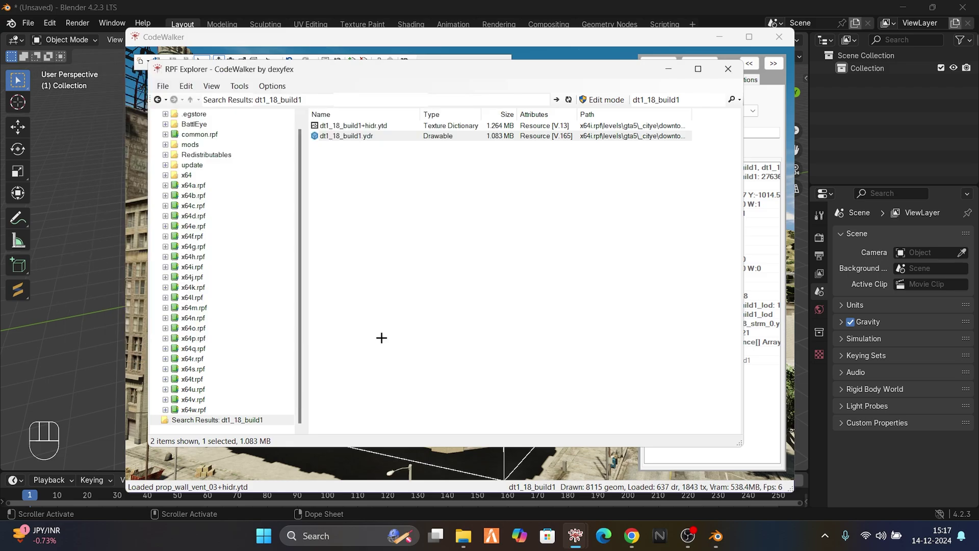
Return to the dt1_18_build1.ydr model preview and show its list of materials.
{"action": "left_click", "coordinate": [375, 136]}
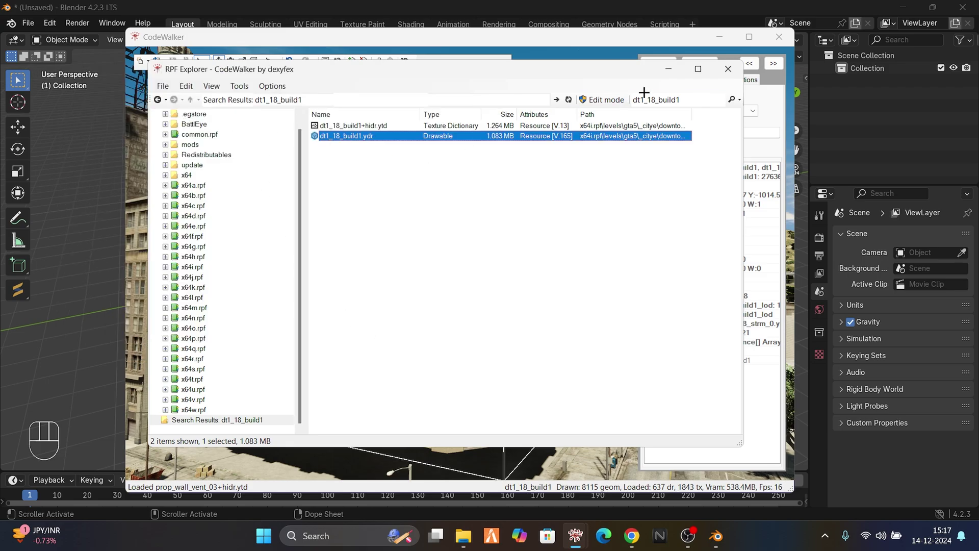
{"action": "left_click", "coordinate": [667, 69]}
{"action": "mouse_move", "coordinate": [575, 535]}
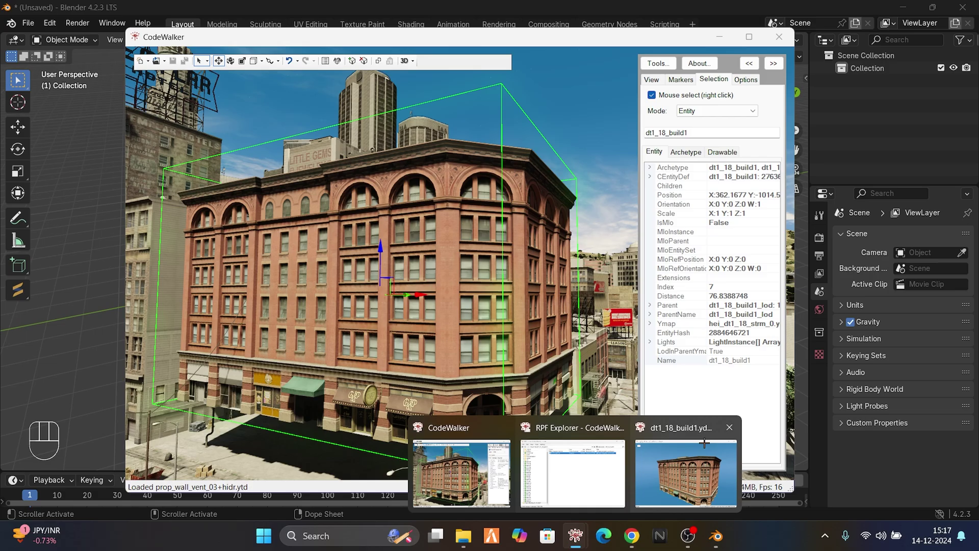
{"action": "left_click", "coordinate": [699, 484]}
{"action": "left_click", "coordinate": [106, 117]}
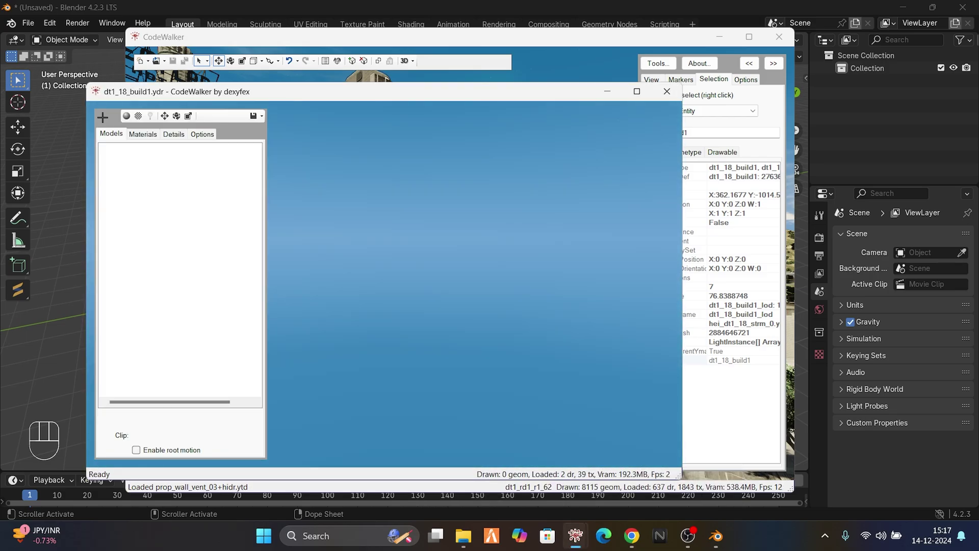
{"action": "left_click", "coordinate": [138, 134]}
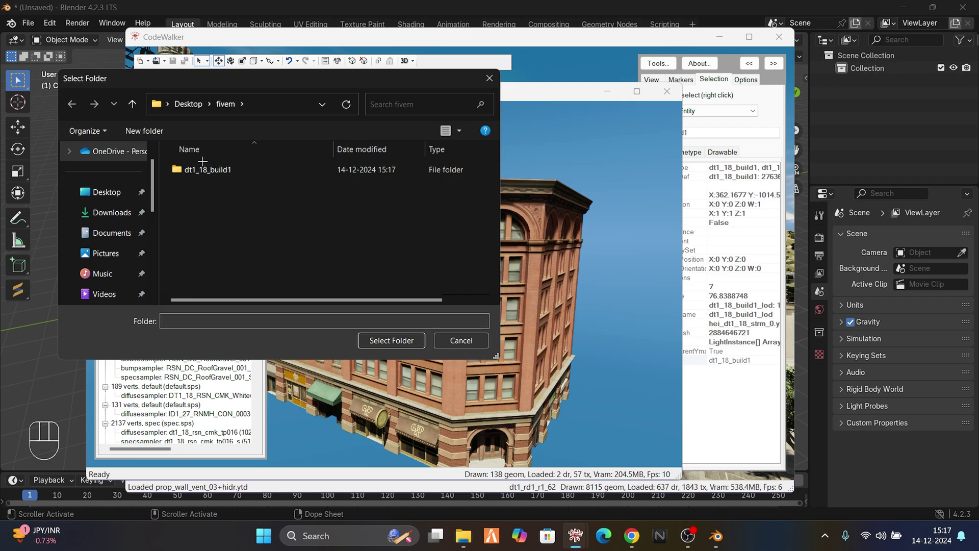
Save all of the model's textures into a new folder named textures inside the fivem folder.
{"action": "right_click", "coordinate": [225, 207]}
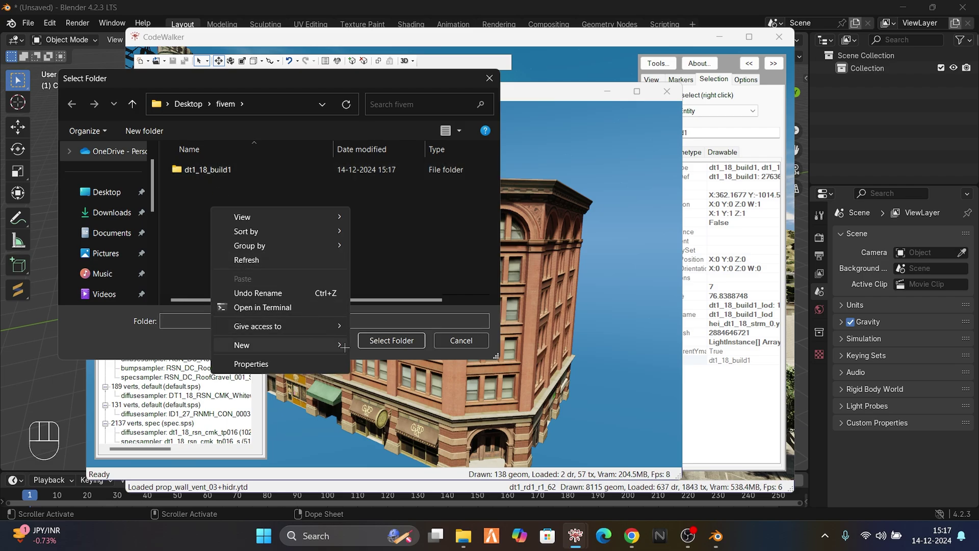
{"action": "left_click", "coordinate": [386, 342]}
{"action": "type", "text": "t"}
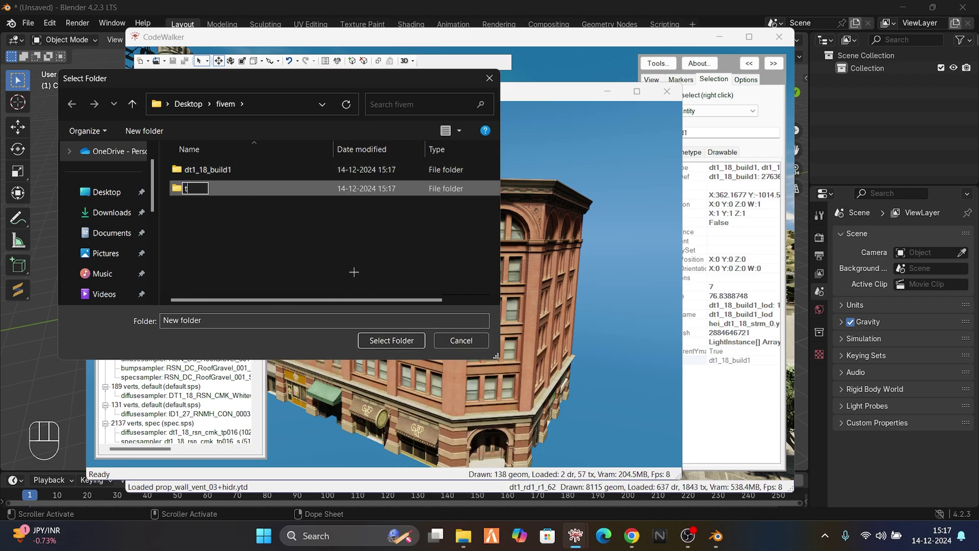
{"action": "type", "text": "extures"}
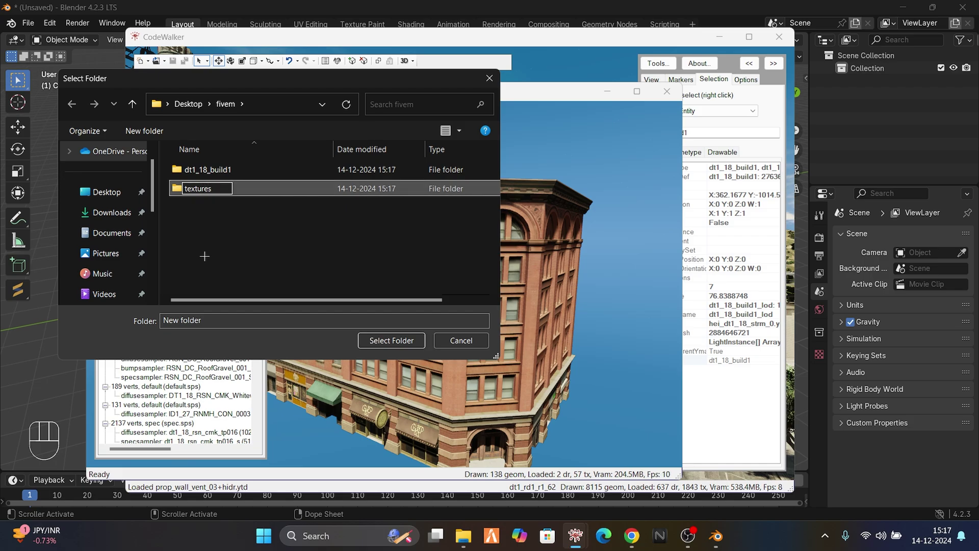
{"action": "left_click", "coordinate": [273, 185]}
{"action": "double_click", "coordinate": [272, 188]}
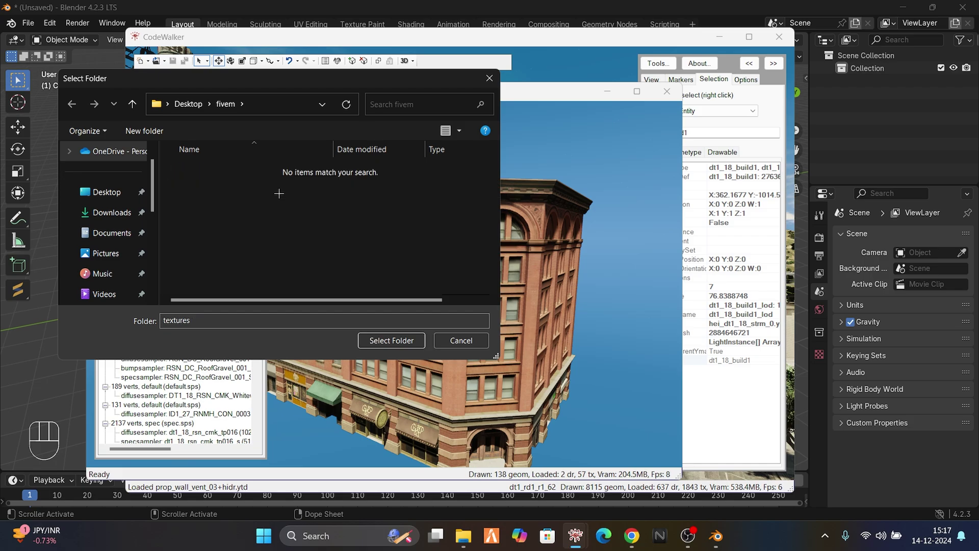
{"action": "left_click", "coordinate": [394, 340]}
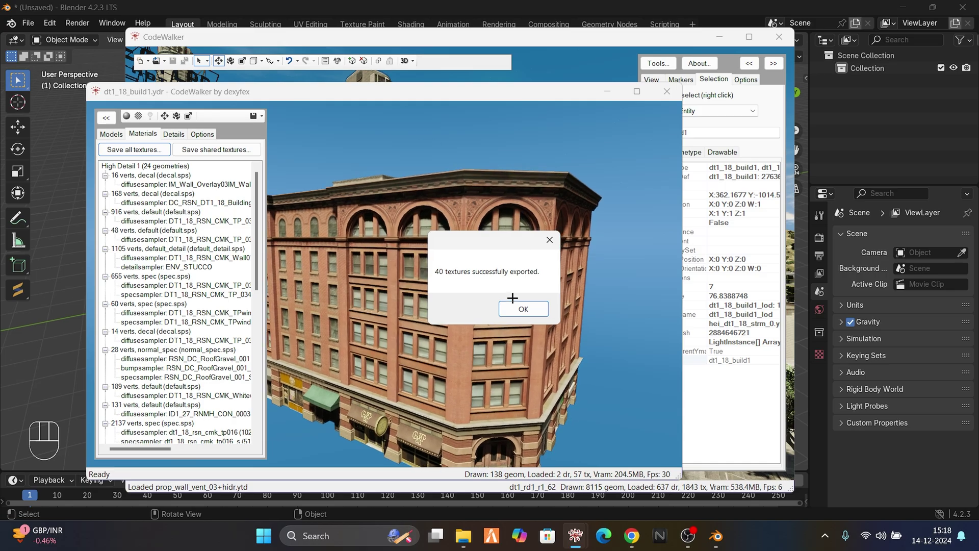
{"action": "left_click", "coordinate": [515, 309]}
Switch to Blender and start the Sollumz Import CodeWalker XML operation.
{"action": "left_click_drag", "start_coordinate": [509, 312], "coordinate": [608, 97]}
{"action": "left_click", "coordinate": [607, 93]}
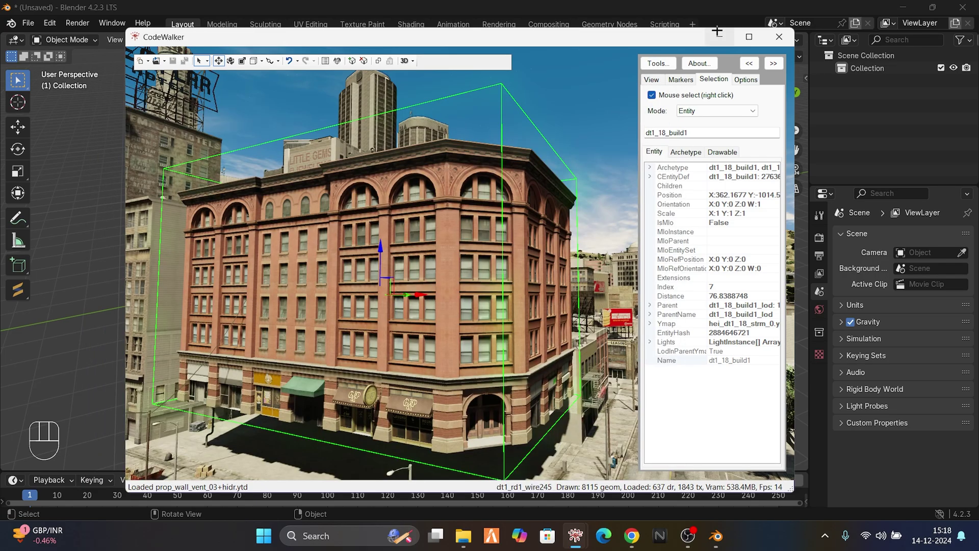
{"action": "left_click", "coordinate": [718, 34]}
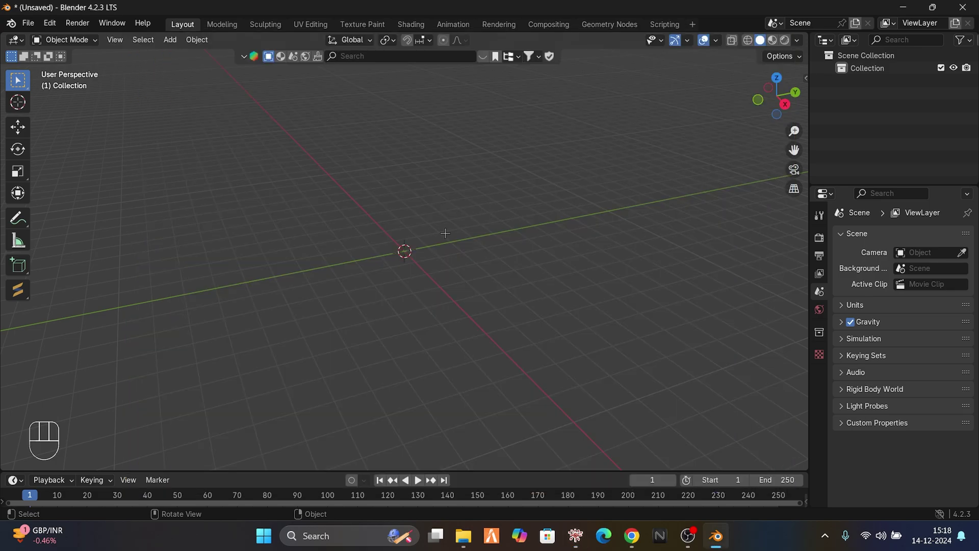
{"action": "key", "text": "v"}
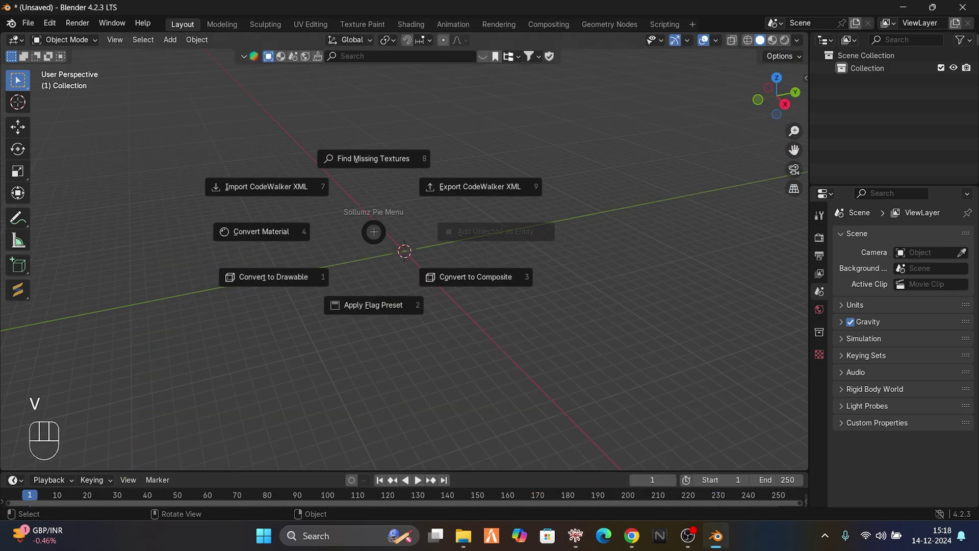
{"action": "key", "text": "v"}
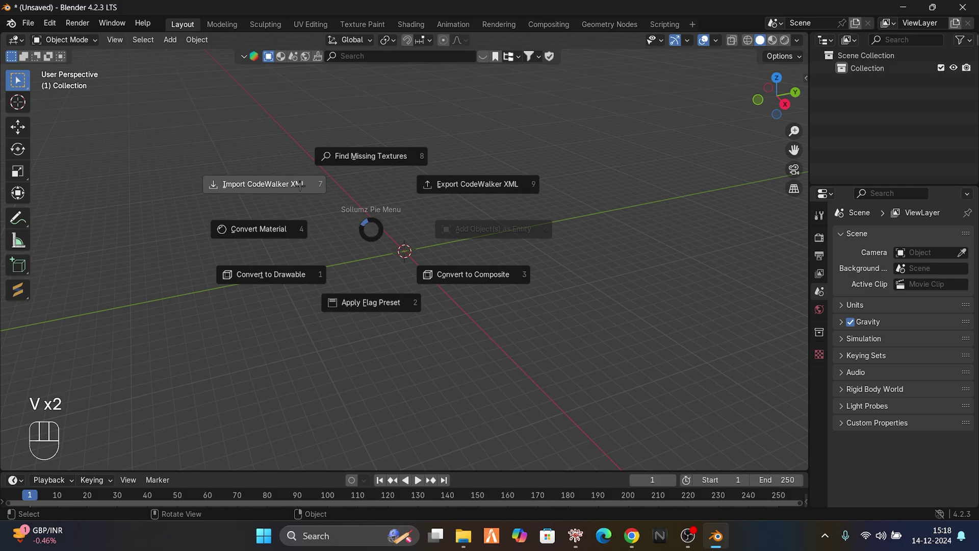
{"action": "left_click", "coordinate": [265, 183]}
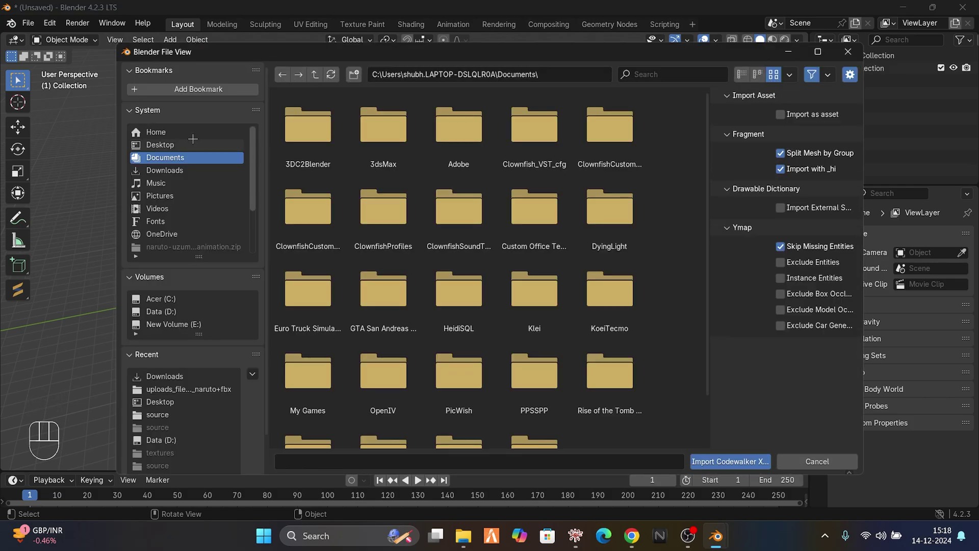
Import dt1_18_build1.ydr.xml from the fivem folder on the Desktop.
{"action": "left_click", "coordinate": [191, 143]}
{"action": "double_click", "coordinate": [380, 136]}
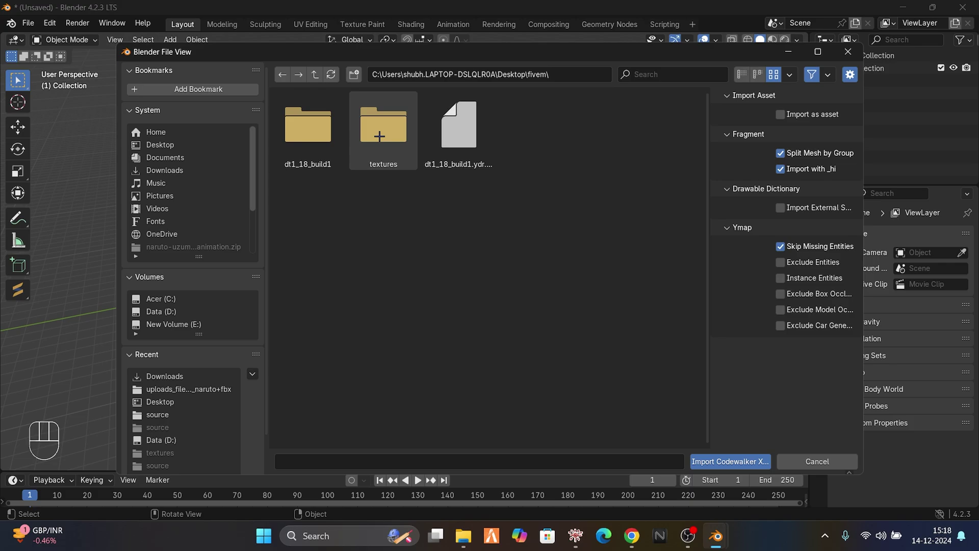
{"action": "left_click", "coordinate": [472, 141]}
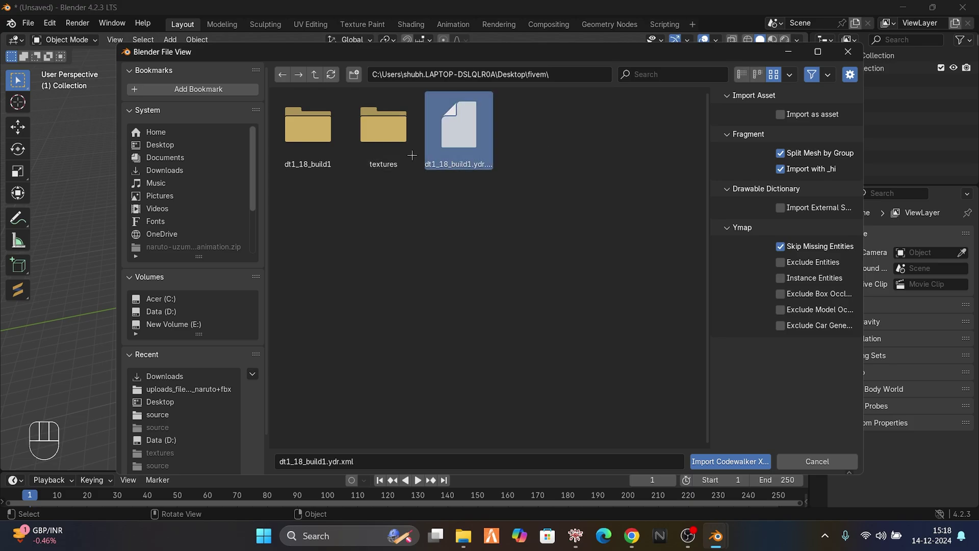
{"action": "double_click", "coordinate": [322, 138]}
{"action": "left_click", "coordinate": [282, 76]}
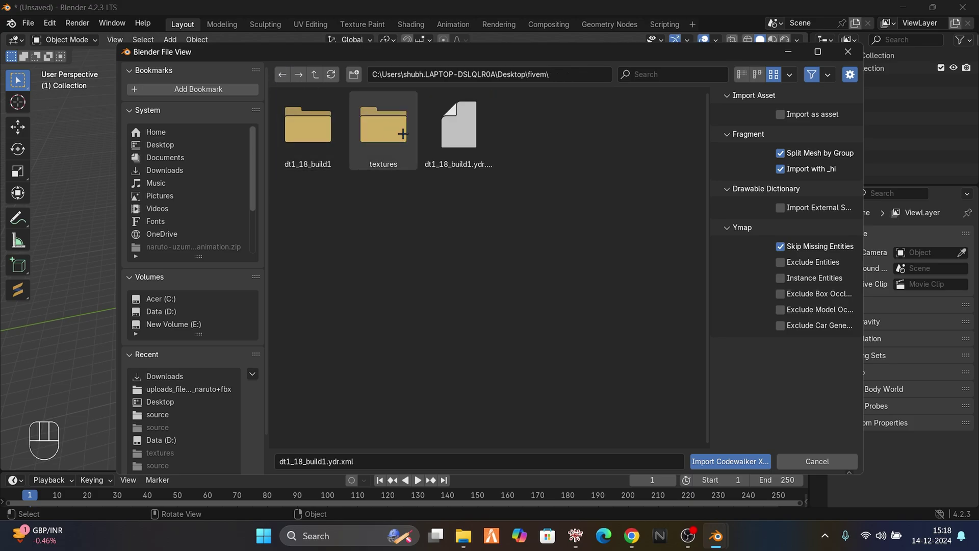
{"action": "left_click", "coordinate": [449, 152]}
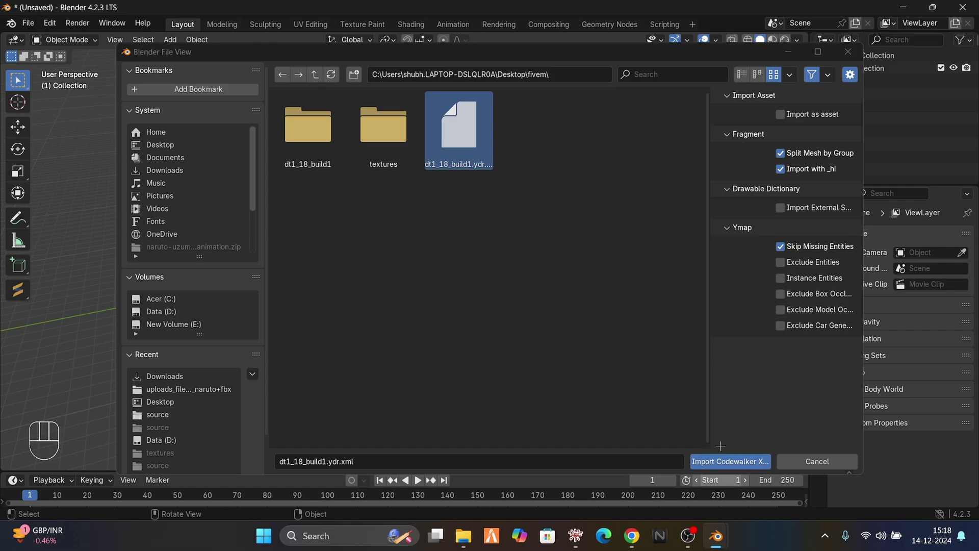
{"action": "left_click", "coordinate": [736, 462]}
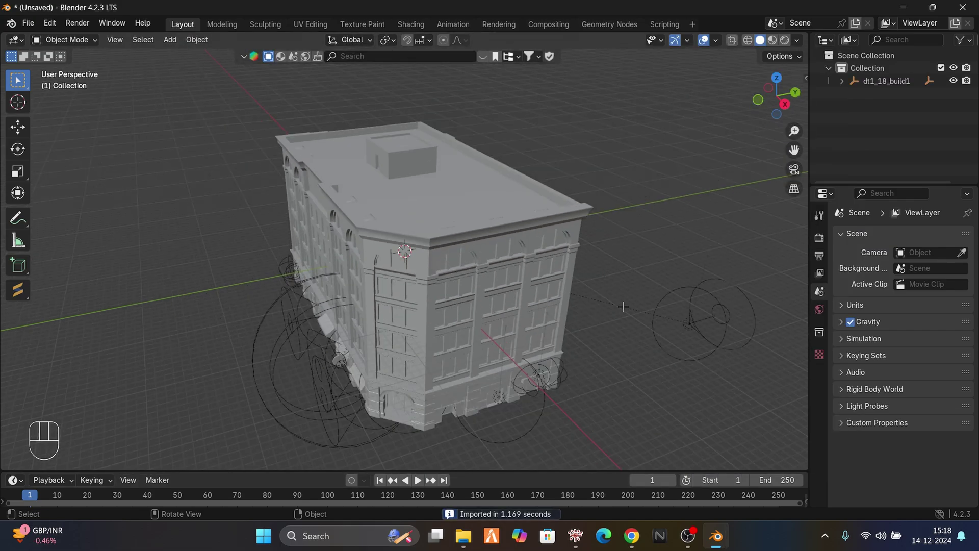
Examine the imported building's facade and the lights around its ground floor from several angles.
{"action": "middle_click_drag", "start_coordinate": [623, 307], "coordinate": [500, 337]}
{"action": "scroll", "coordinate": [497, 338], "scroll_direction": "up", "scroll_amount": 2}
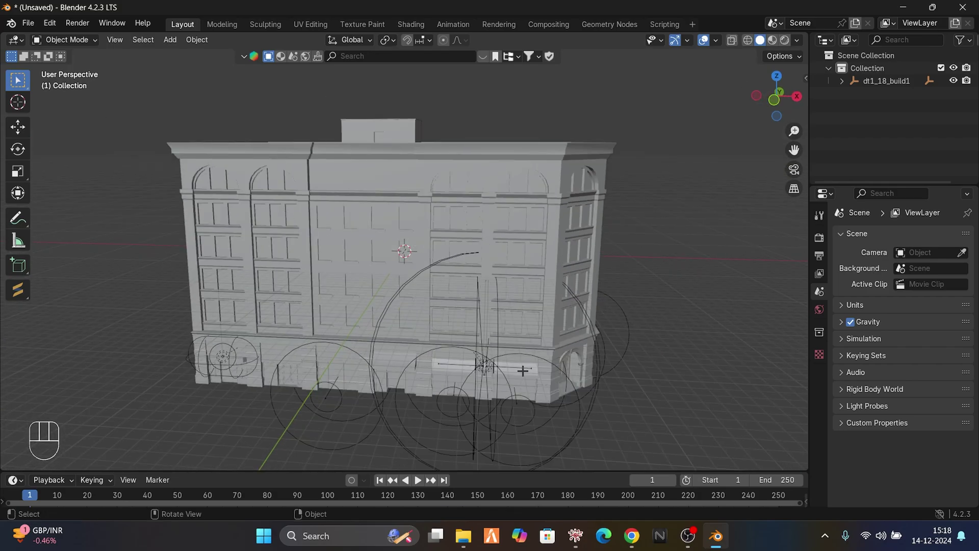
{"action": "scroll", "coordinate": [687, 298], "scroll_direction": "down", "scroll_amount": 2}
{"action": "scroll", "coordinate": [687, 298], "scroll_direction": "up", "scroll_amount": 5}
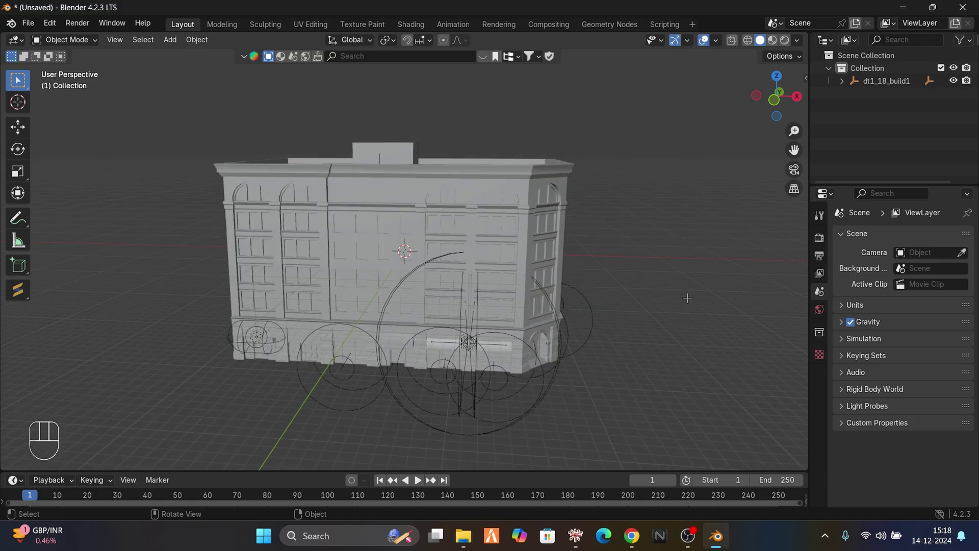
{"action": "middle_click_drag", "start_coordinate": [620, 300], "coordinate": [663, 275]}
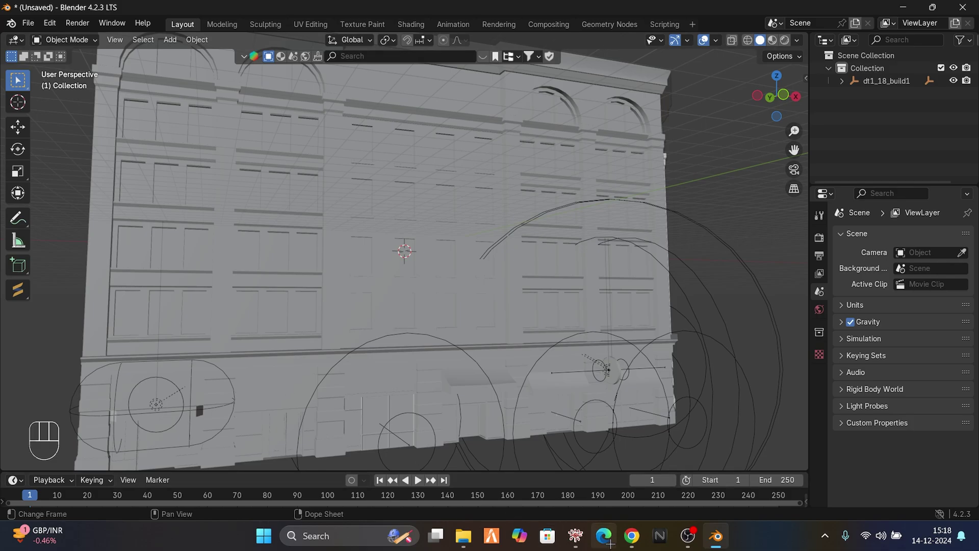
Switch to the CodeWalker preview of dt1_18_build1.ydr and examine the storefront lights at night.
{"action": "key", "text": "alt+Tab"}
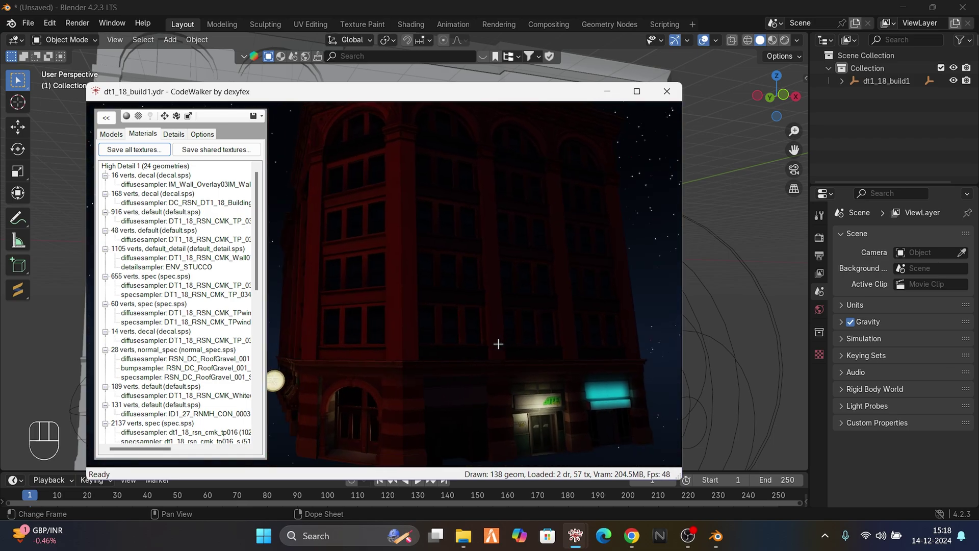
{"action": "scroll", "coordinate": [505, 408], "scroll_direction": "up", "scroll_amount": 5}
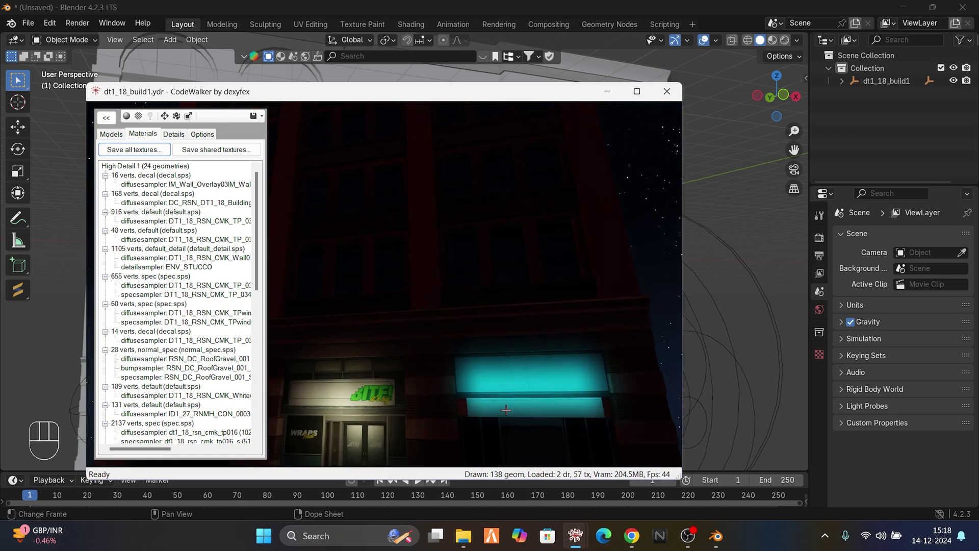
{"action": "scroll", "coordinate": [506, 410], "scroll_direction": "down", "scroll_amount": 3}
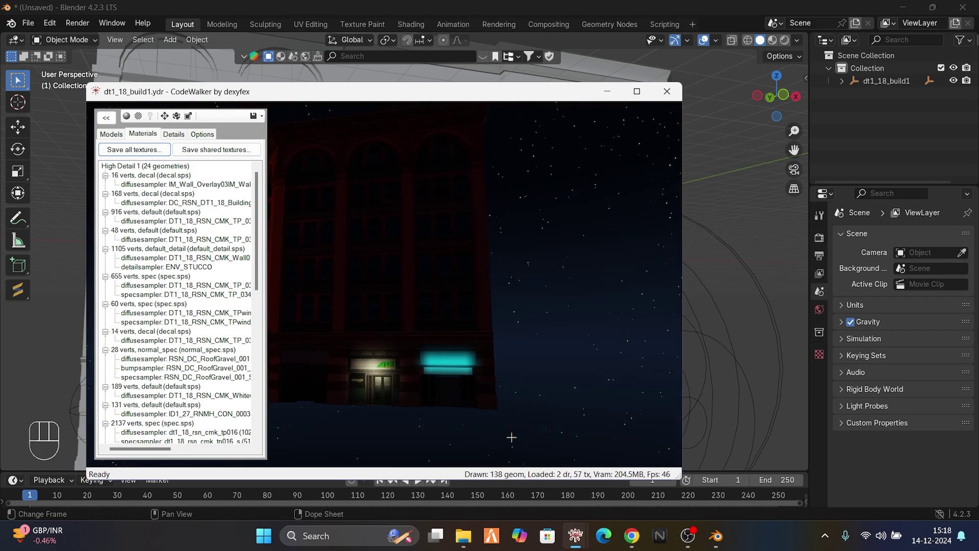
{"action": "scroll", "coordinate": [504, 410], "scroll_direction": "down", "scroll_amount": 5}
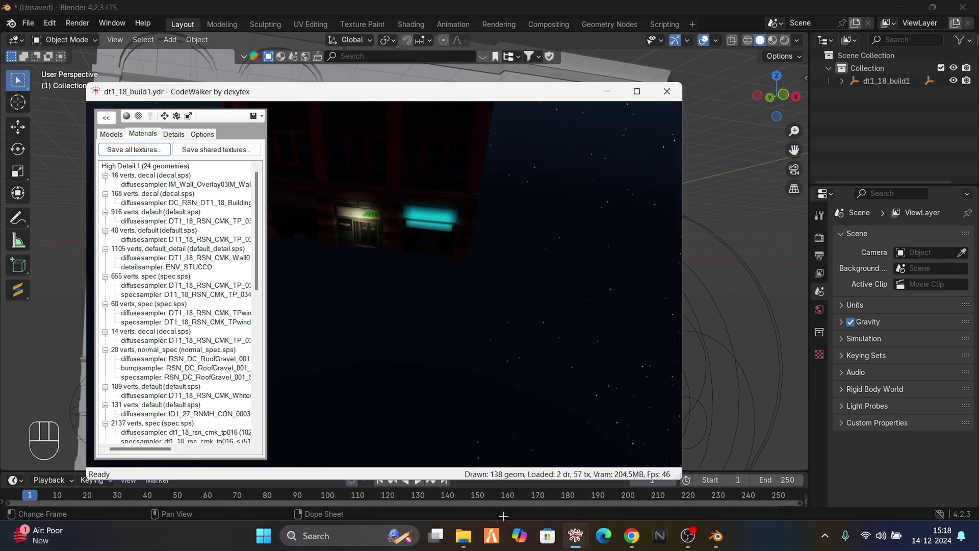
Examine the building's roofline, facade and ground-floor lights in the CodeWalker preview, and put the preview window away.
{"action": "scroll", "coordinate": [482, 391], "scroll_direction": "up", "scroll_amount": 5}
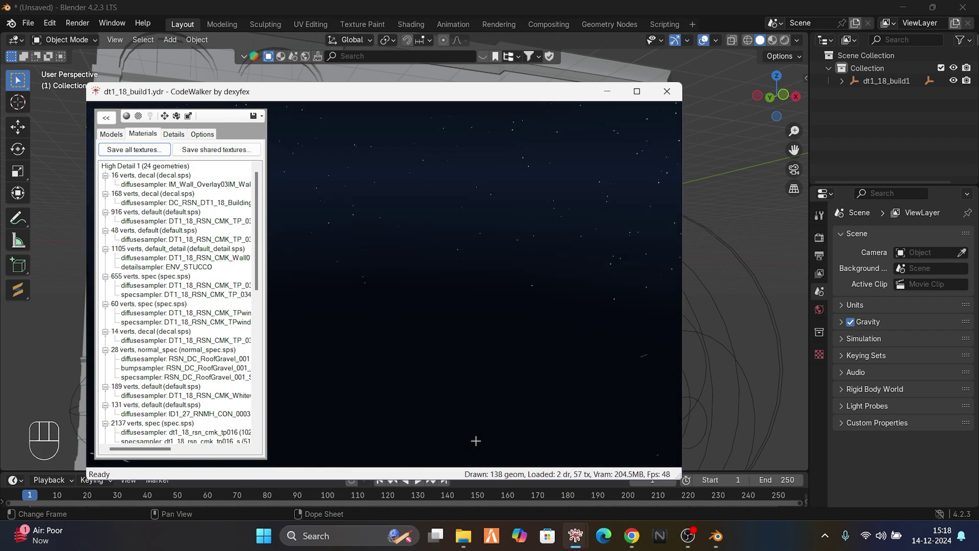
{"action": "left_click_drag", "start_coordinate": [482, 390], "coordinate": [530, 464]}
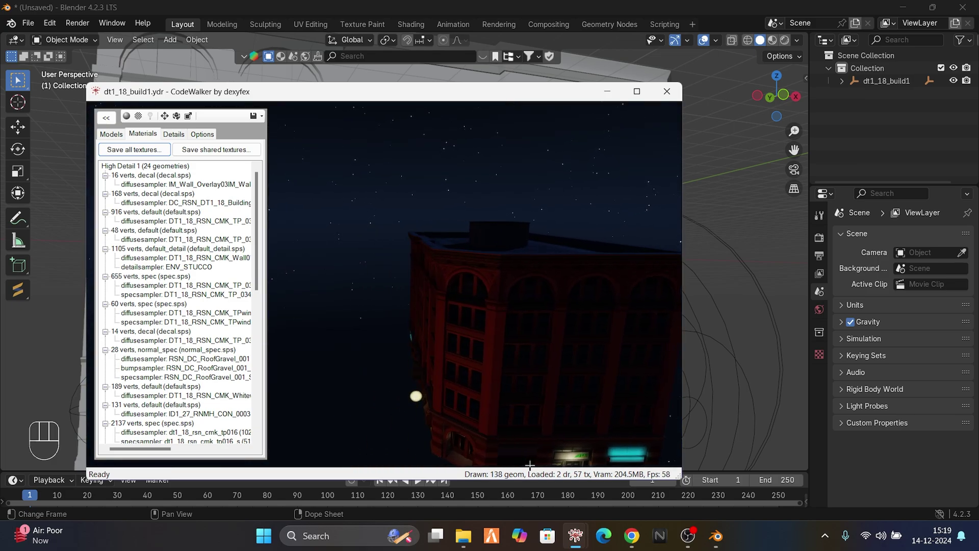
{"action": "scroll", "coordinate": [561, 461], "scroll_direction": "up", "scroll_amount": 4}
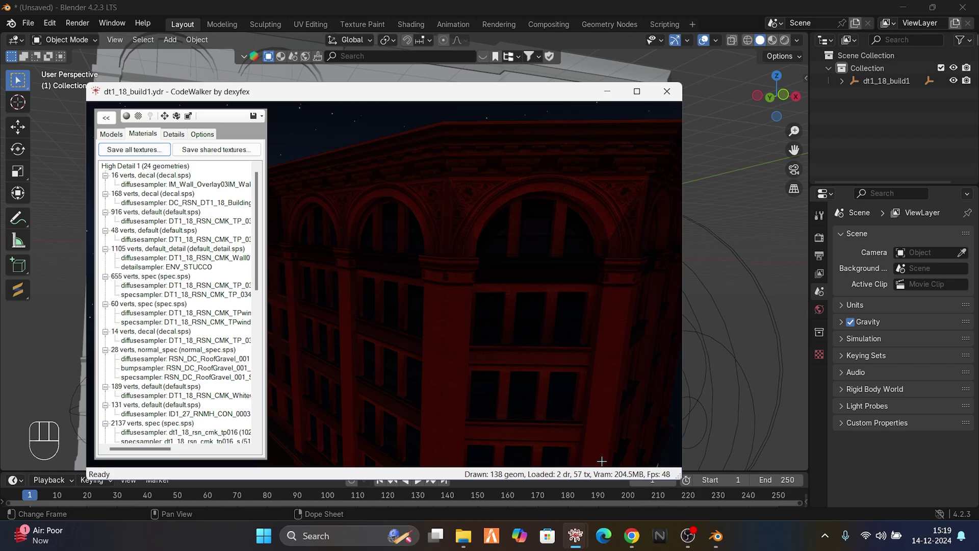
{"action": "scroll", "coordinate": [602, 461], "scroll_direction": "down", "scroll_amount": 5}
{"action": "left_click_drag", "start_coordinate": [601, 461], "coordinate": [509, 433]}
{"action": "scroll", "coordinate": [477, 469], "scroll_direction": "up", "scroll_amount": 5}
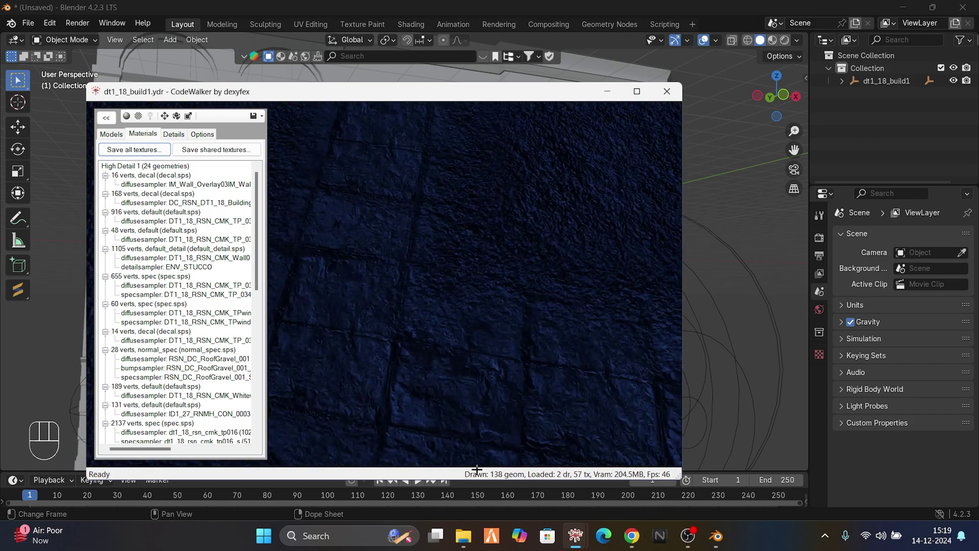
{"action": "left_click_drag", "start_coordinate": [477, 469], "coordinate": [648, 99]}
{"action": "left_click", "coordinate": [603, 94]}
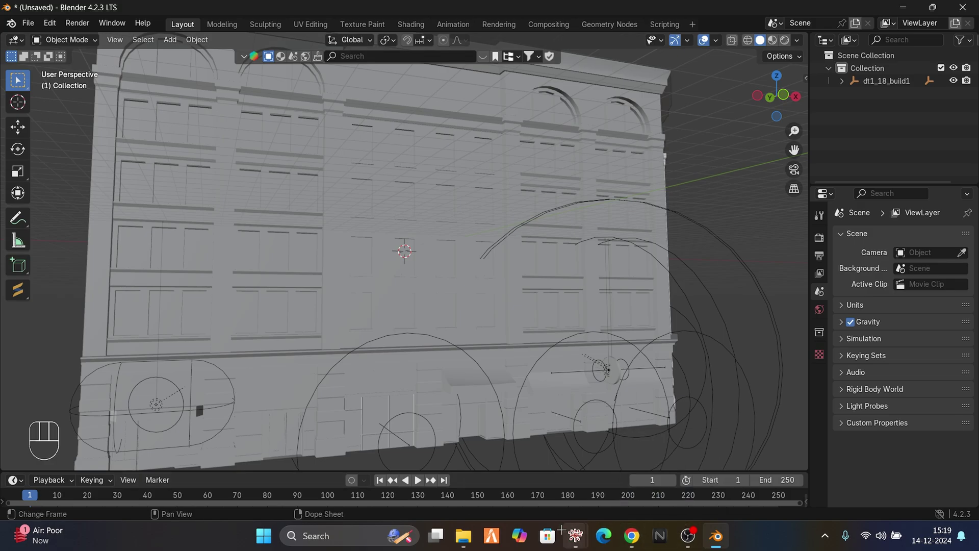
Set the Blender viewport shading to Material Preview and examine the building's textures from several sides.
{"action": "scroll", "coordinate": [564, 299], "scroll_direction": "down", "scroll_amount": 7}
{"action": "middle_click_drag", "start_coordinate": [563, 299], "coordinate": [614, 301]}
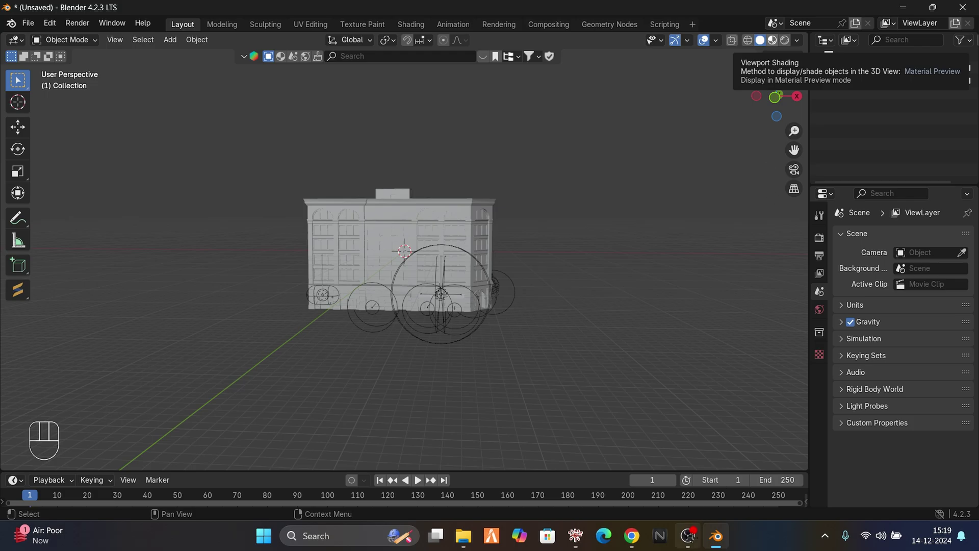
{"action": "left_click", "coordinate": [772, 40]}
{"action": "left_click", "coordinate": [687, 536]}
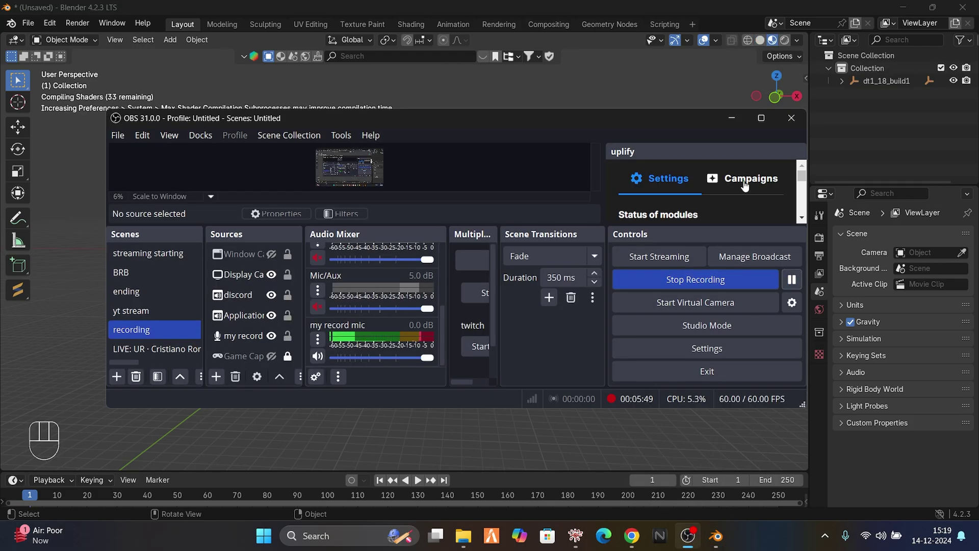
{"action": "left_click", "coordinate": [731, 118]}
{"action": "scroll", "coordinate": [562, 271], "scroll_direction": "down", "scroll_amount": 3}
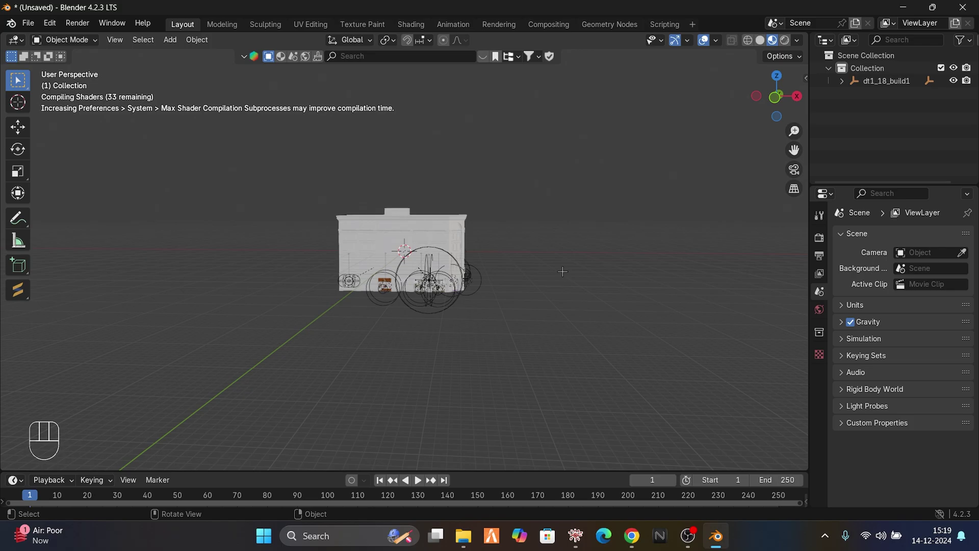
{"action": "scroll", "coordinate": [563, 271], "scroll_direction": "up", "scroll_amount": 2}
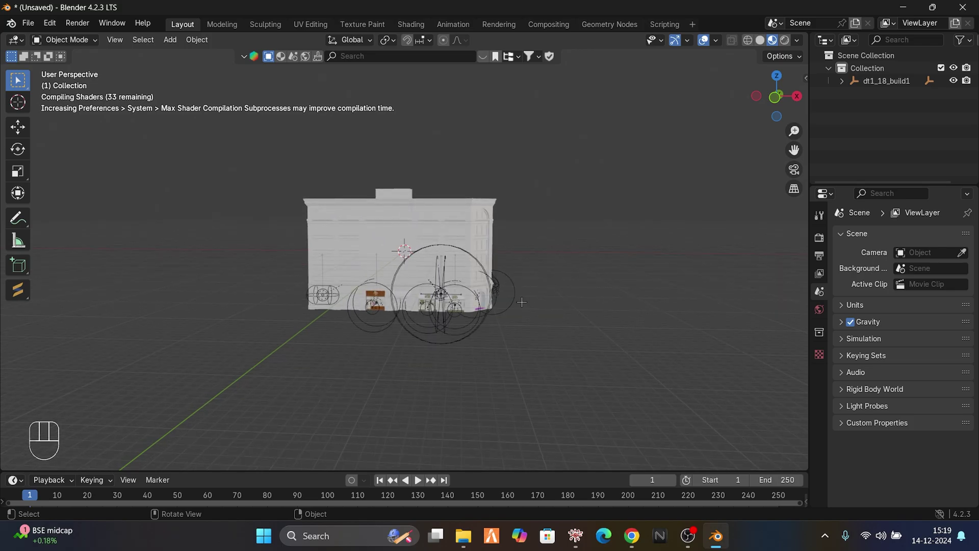
{"action": "middle_click_drag", "start_coordinate": [591, 270], "coordinate": [668, 216]}
{"action": "scroll", "coordinate": [653, 240], "scroll_direction": "up", "scroll_amount": 3}
{"action": "scroll", "coordinate": [653, 238], "scroll_direction": "down", "scroll_amount": 3}
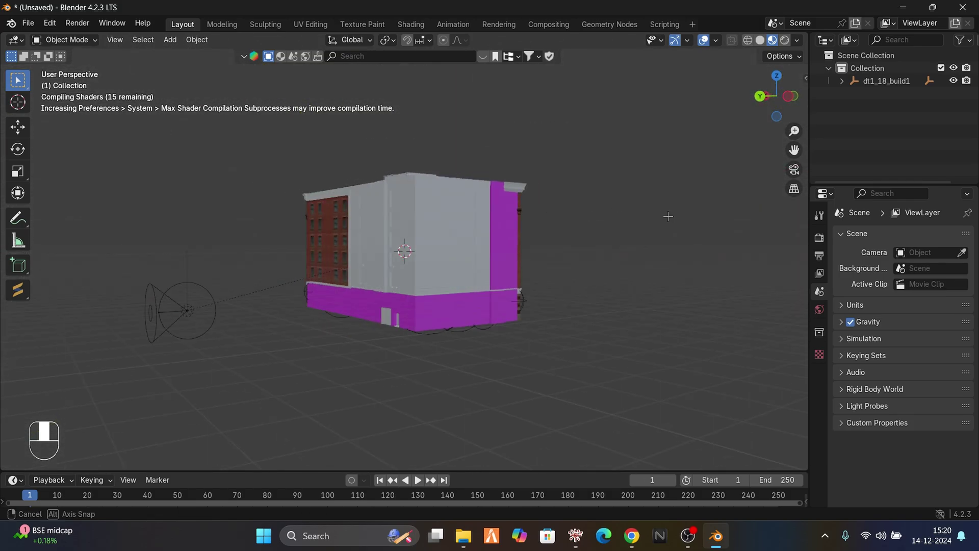
{"action": "middle_click_drag", "start_coordinate": [540, 221], "coordinate": [575, 242]}
Find the missing textures with Sollumz, using the textures folder inside the fivem folder on the Desktop.
{"action": "key", "text": "v"}
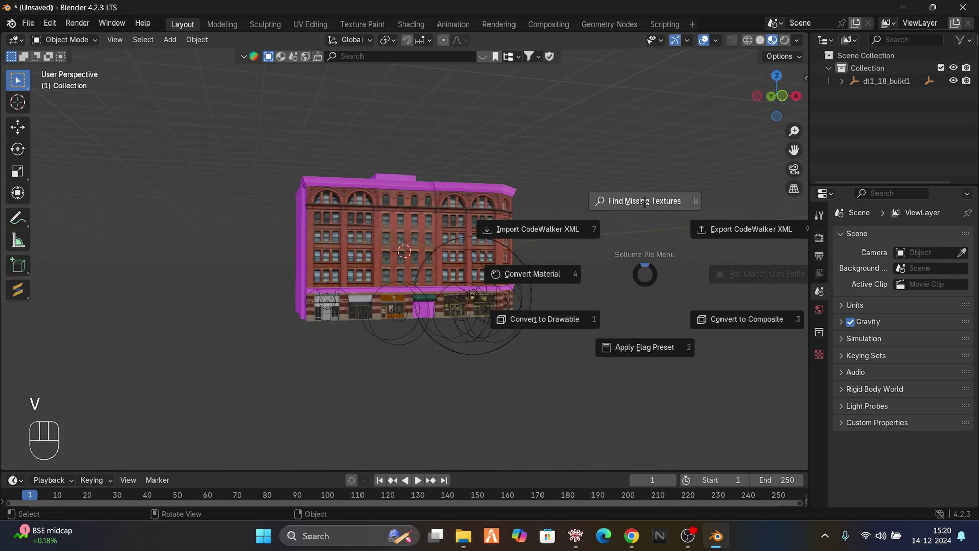
{"action": "left_click", "coordinate": [643, 199]}
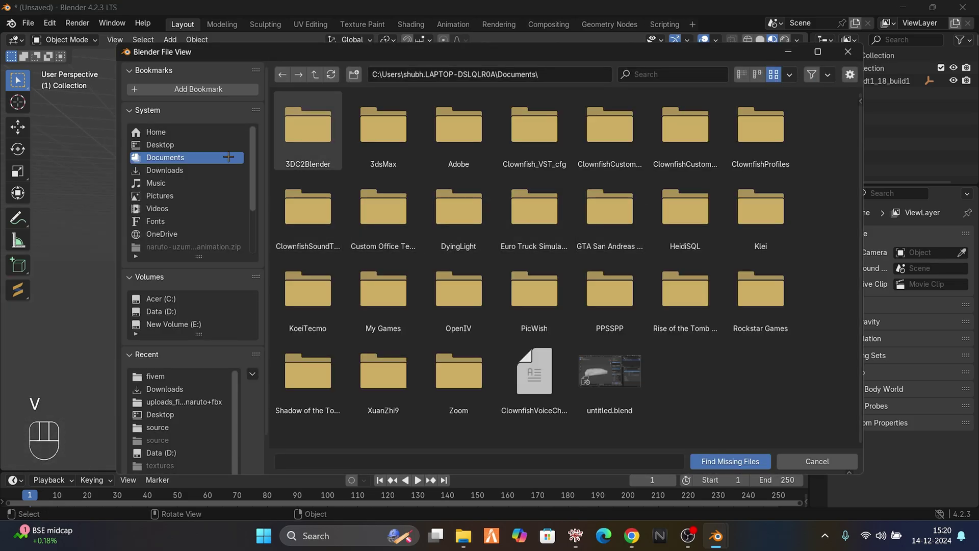
{"action": "left_click", "coordinate": [182, 147]}
{"action": "double_click", "coordinate": [383, 125]}
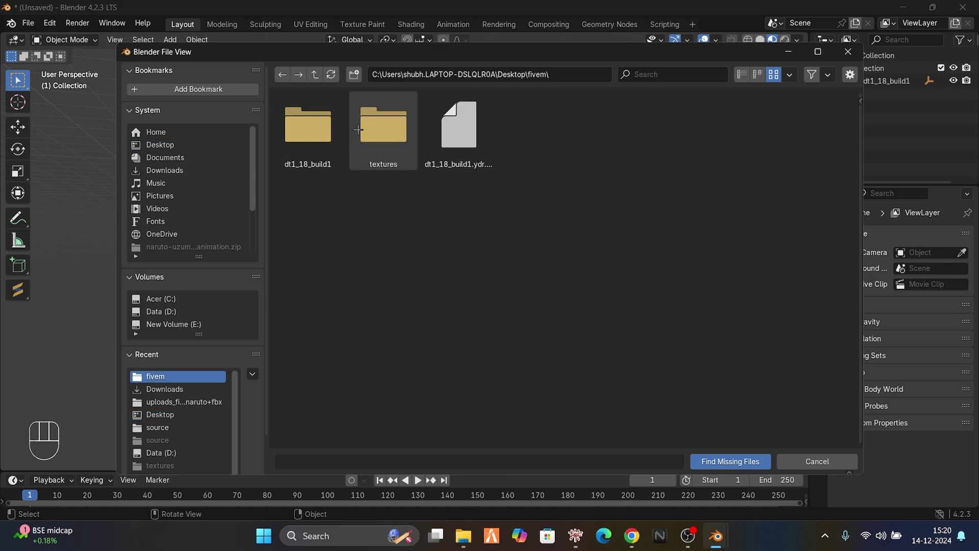
{"action": "double_click", "coordinate": [390, 127]}
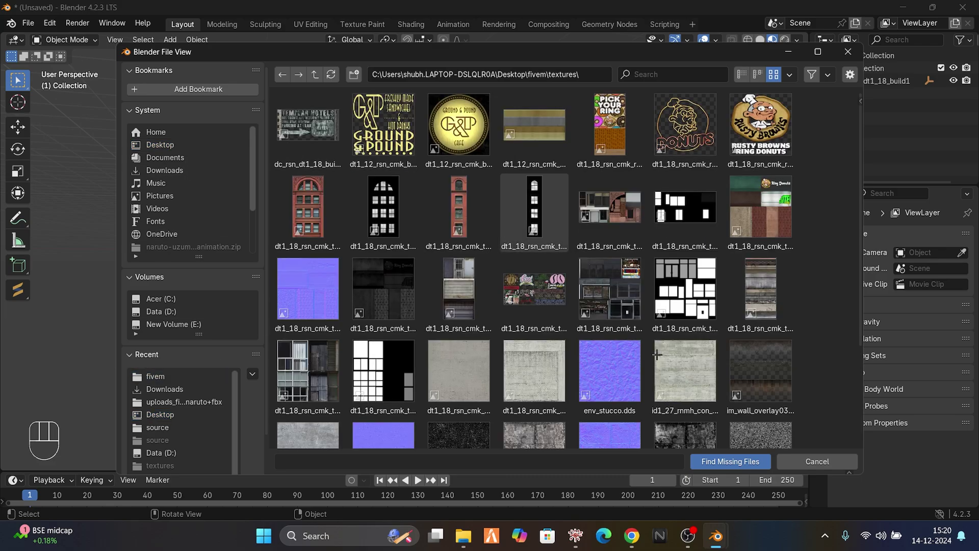
{"action": "left_click", "coordinate": [723, 461]}
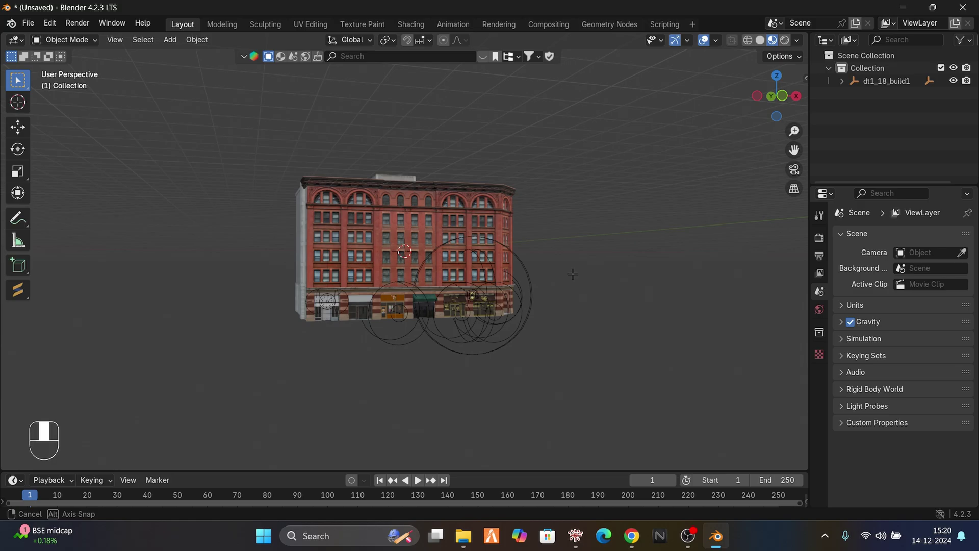
Set the viewport shading to Rendered and examine the lights along the building's storefronts.
{"action": "middle_click_drag", "start_coordinate": [572, 273], "coordinate": [509, 286]}
{"action": "scroll", "coordinate": [509, 286], "scroll_direction": "down", "scroll_amount": 5}
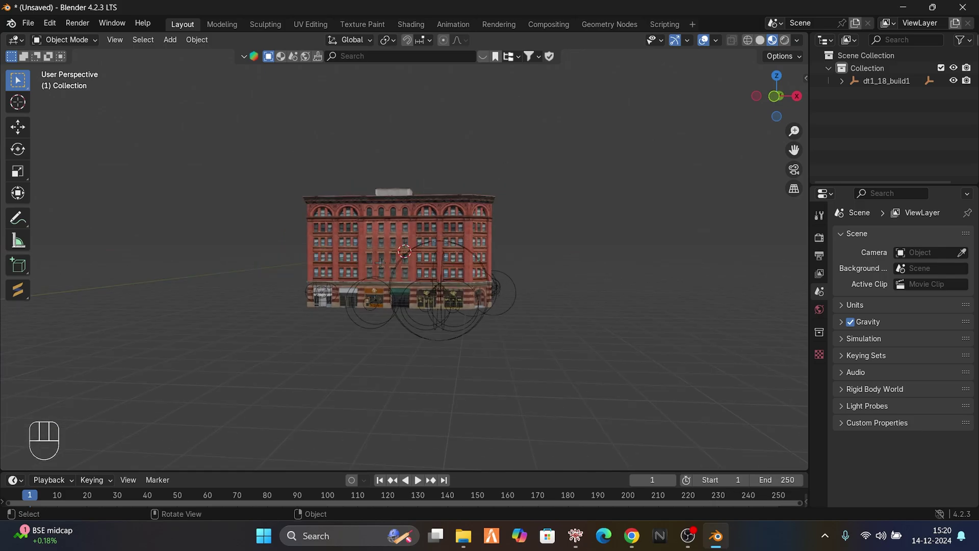
{"action": "left_click", "coordinate": [783, 41]}
{"action": "scroll", "coordinate": [554, 245], "scroll_direction": "up", "scroll_amount": 7}
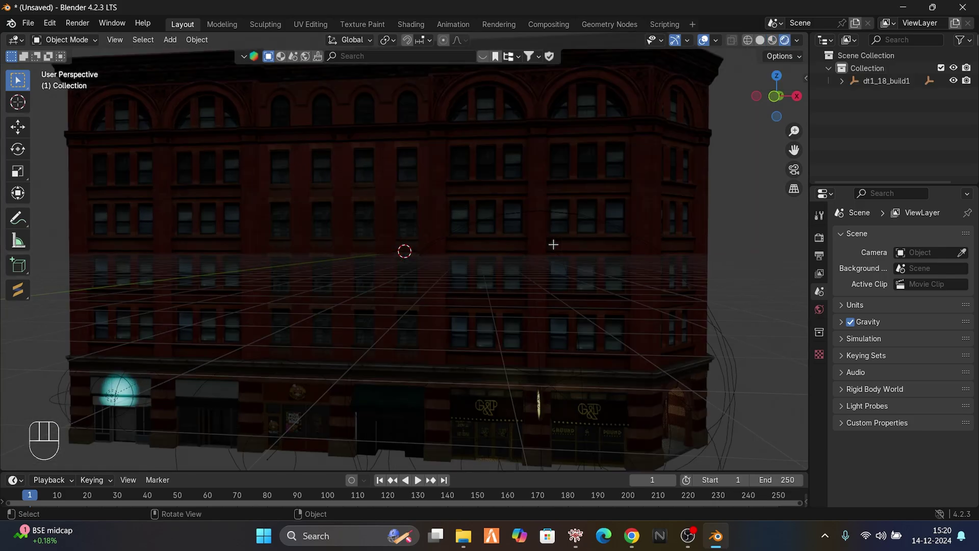
{"action": "middle_click_drag", "start_coordinate": [337, 274], "coordinate": [369, 267]}
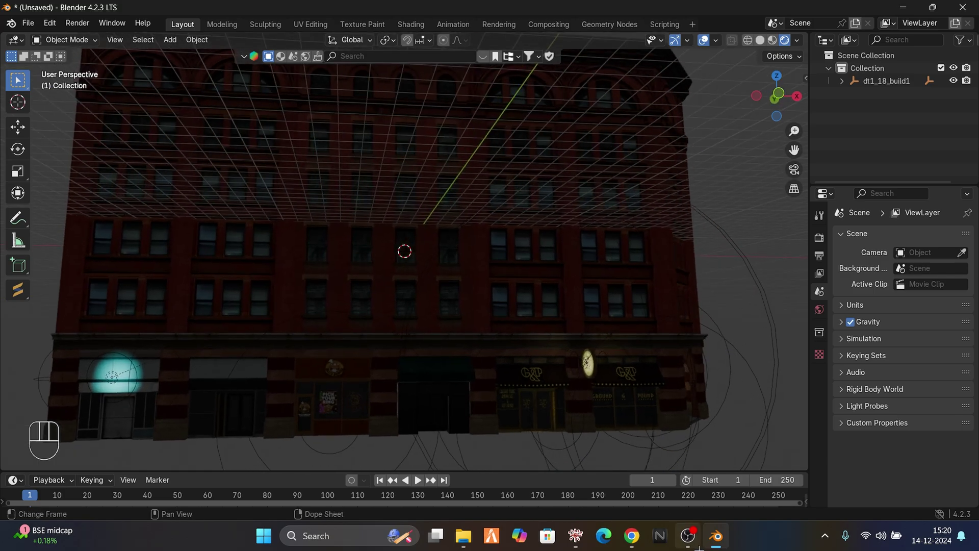
{"action": "left_click", "coordinate": [688, 535]}
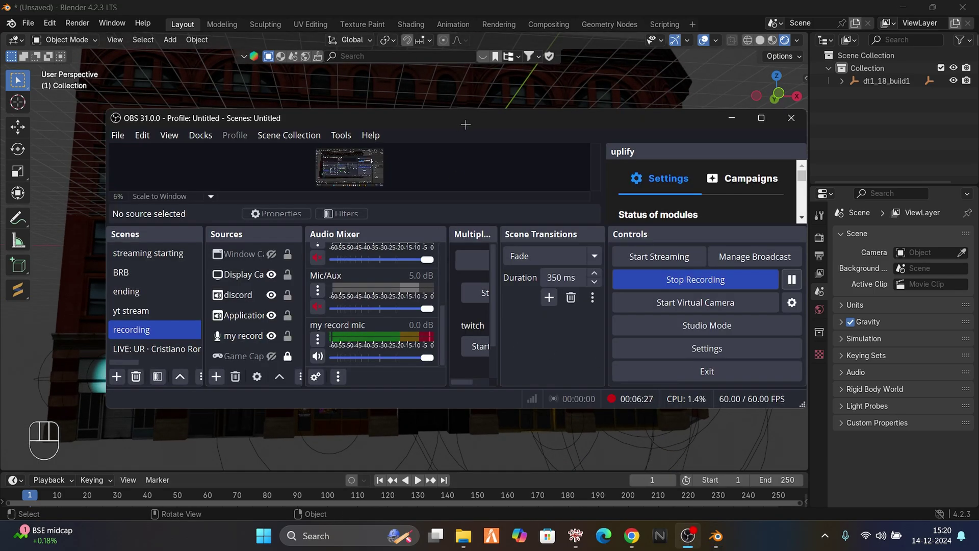
{"action": "left_click", "coordinate": [471, 452]}
{"action": "scroll", "coordinate": [435, 407], "scroll_direction": "down", "scroll_amount": 3}
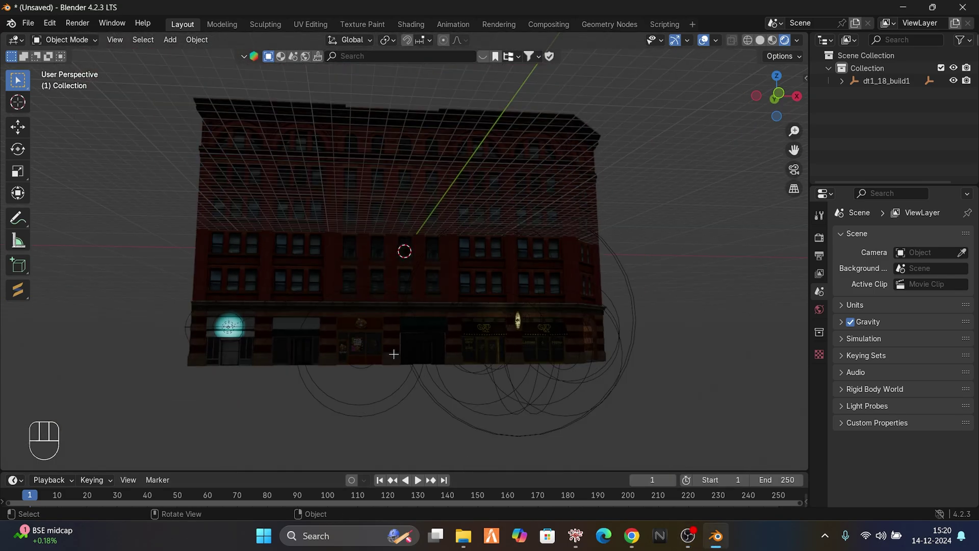
{"action": "scroll", "coordinate": [435, 406], "scroll_direction": "up", "scroll_amount": 3}
{"action": "middle_click_drag", "start_coordinate": [238, 340], "coordinate": [534, 294], "text": "shift"}
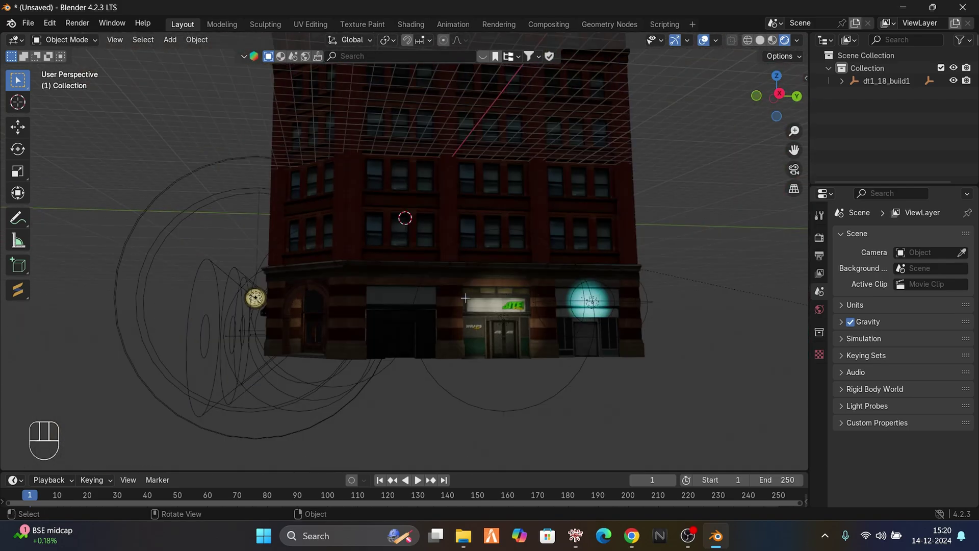
Switch to the CodeWalker preview of dt1_18_build1.ydr to compare its lights, and return to Blender.
{"action": "mouse_move", "coordinate": [575, 535]}
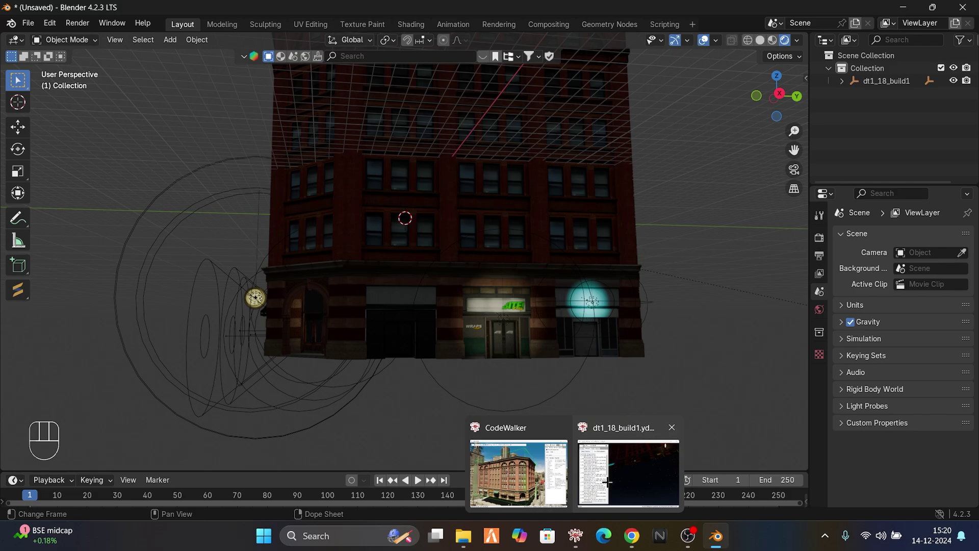
{"action": "left_click", "coordinate": [625, 470]}
{"action": "left_click_drag", "start_coordinate": [472, 402], "coordinate": [498, 339]}
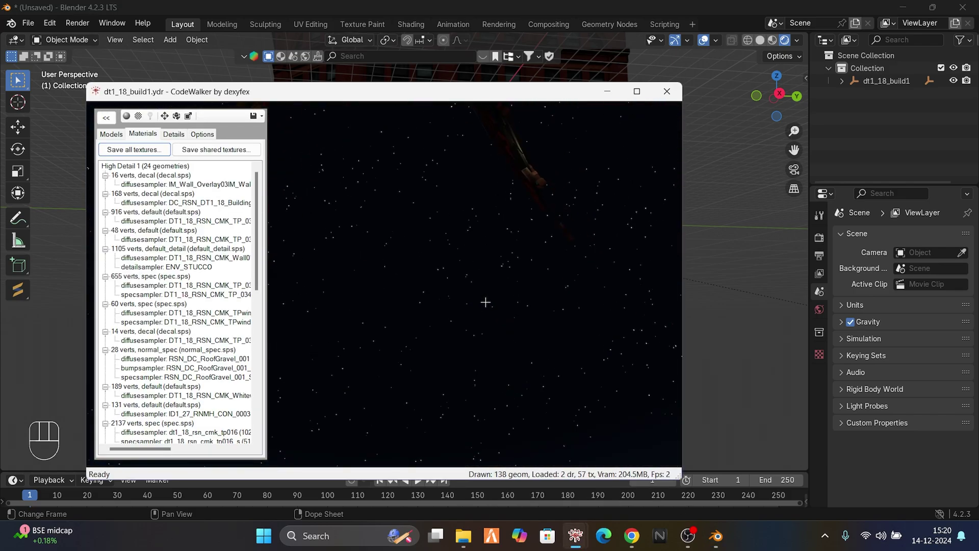
{"action": "left_click_drag", "start_coordinate": [485, 303], "coordinate": [365, 465]}
{"action": "key", "text": "alt+Tab"}
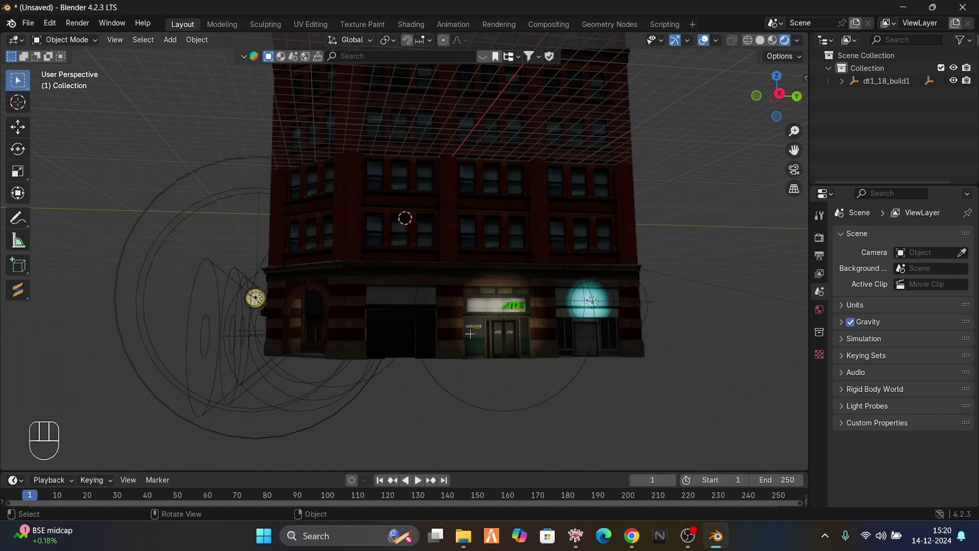
Try to move the teal capsule light from its storefront to above the neighbouring entrance.
{"action": "scroll", "coordinate": [470, 334], "scroll_direction": "up", "scroll_amount": 2}
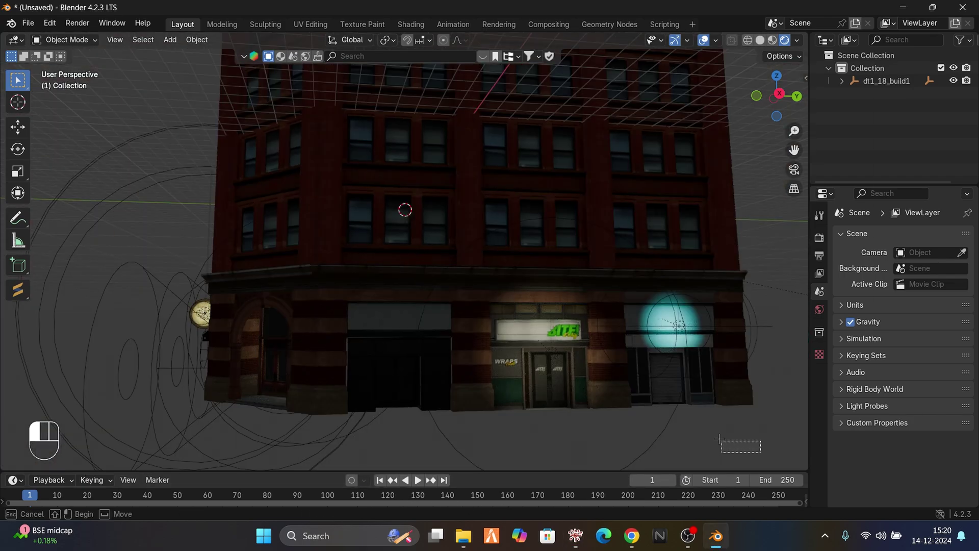
{"action": "left_click", "coordinate": [717, 328]}
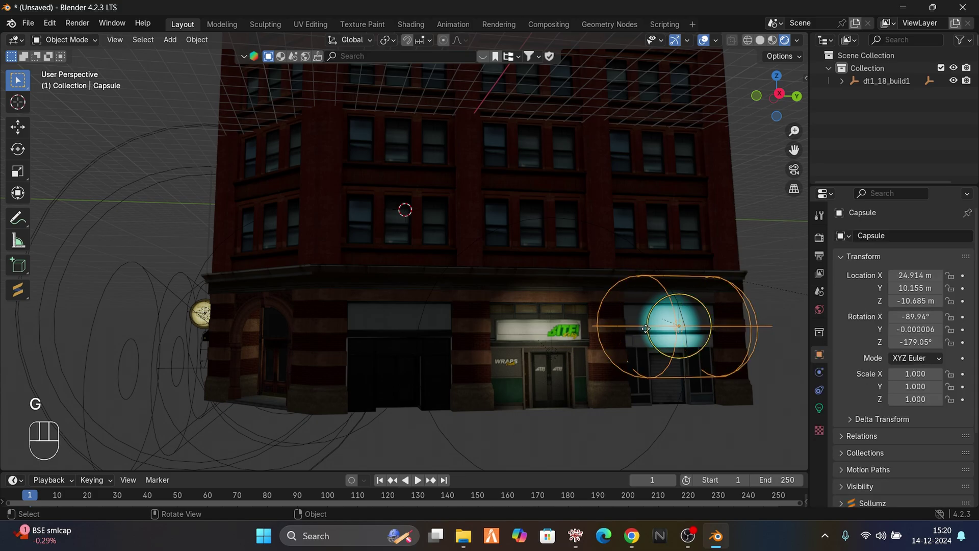
{"action": "key", "text": "g"}
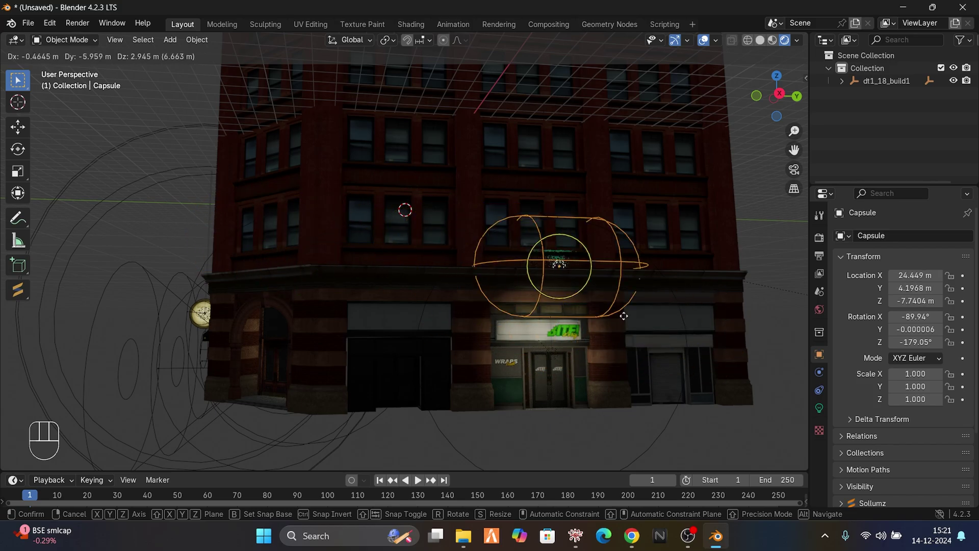
{"action": "left_click", "coordinate": [653, 326]}
Examine the textured building and its storefront lights up close and from all sides.
{"action": "scroll", "coordinate": [679, 198], "scroll_direction": "down", "scroll_amount": 6}
{"action": "middle_click_drag", "start_coordinate": [668, 223], "coordinate": [656, 314]}
{"action": "scroll", "coordinate": [656, 314], "scroll_direction": "up", "scroll_amount": 3}
{"action": "scroll", "coordinate": [655, 314], "scroll_direction": "up", "scroll_amount": 2}
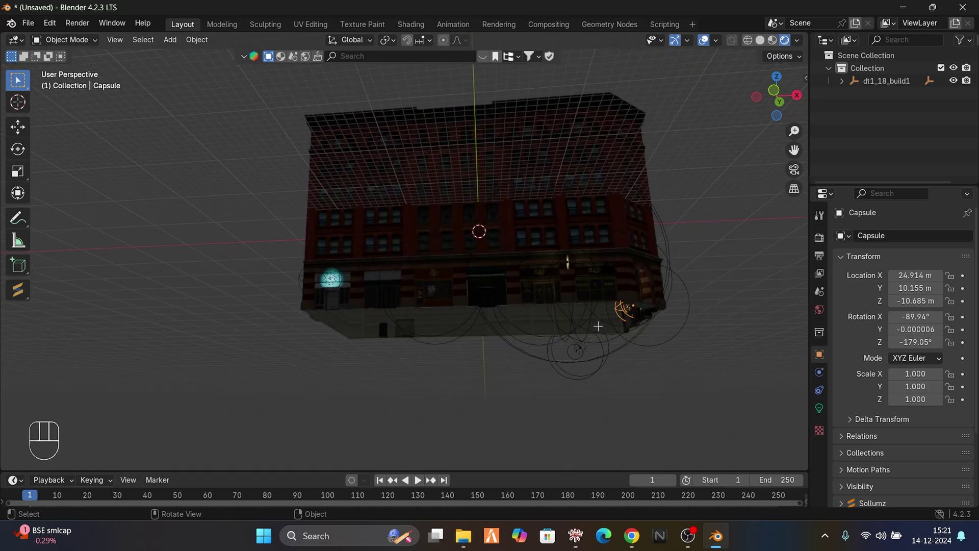
{"action": "scroll", "coordinate": [505, 330], "scroll_direction": "up", "scroll_amount": 8}
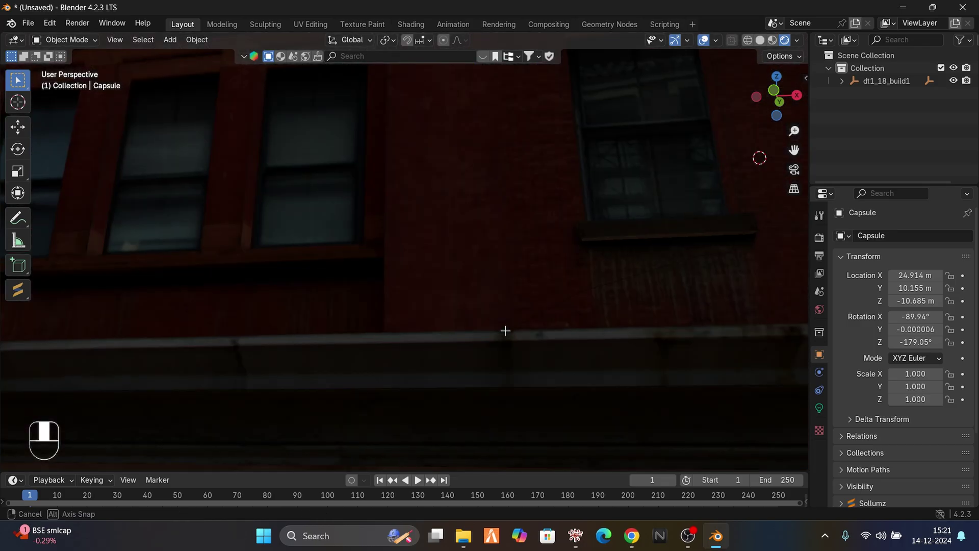
{"action": "middle_click_drag", "start_coordinate": [505, 330], "coordinate": [493, 323]}
{"action": "left_click_drag", "start_coordinate": [493, 324], "coordinate": [298, 435]}
{"action": "key", "text": "w"}
{"action": "middle_click_drag", "start_coordinate": [299, 436], "coordinate": [300, 433]}
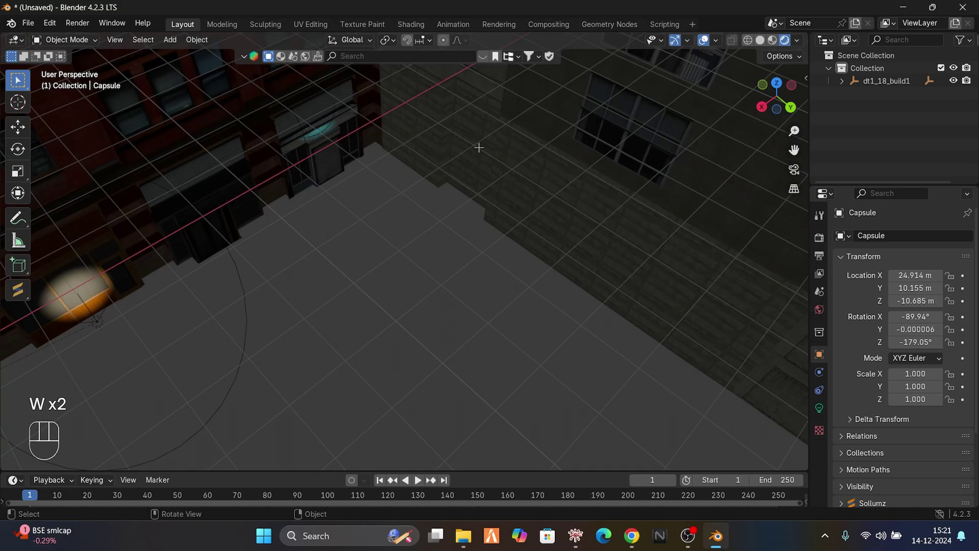
{"action": "scroll", "coordinate": [432, 159], "scroll_direction": "down", "scroll_amount": 2}
{"action": "scroll", "coordinate": [362, 136], "scroll_direction": "up", "scroll_amount": 6}
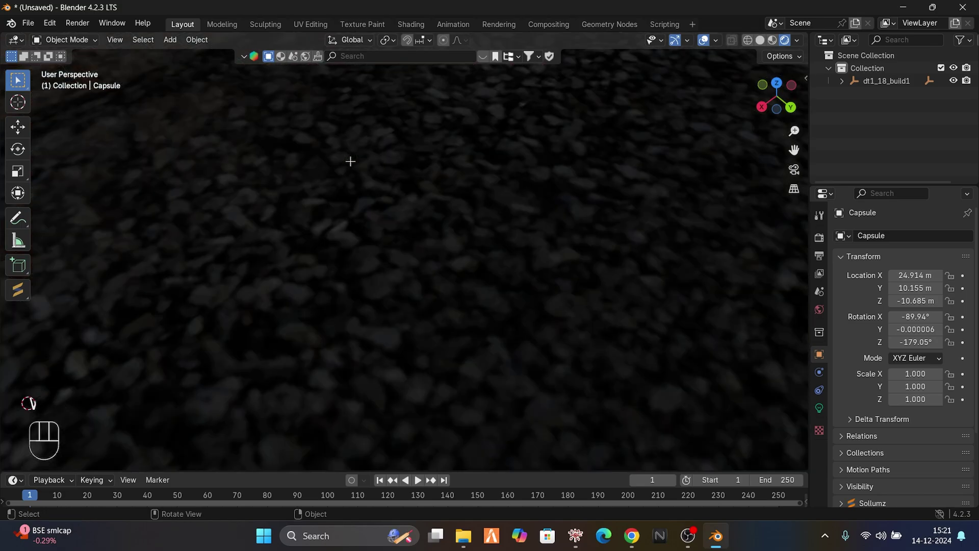
{"action": "middle_click_drag", "start_coordinate": [320, 198], "coordinate": [394, 231]}
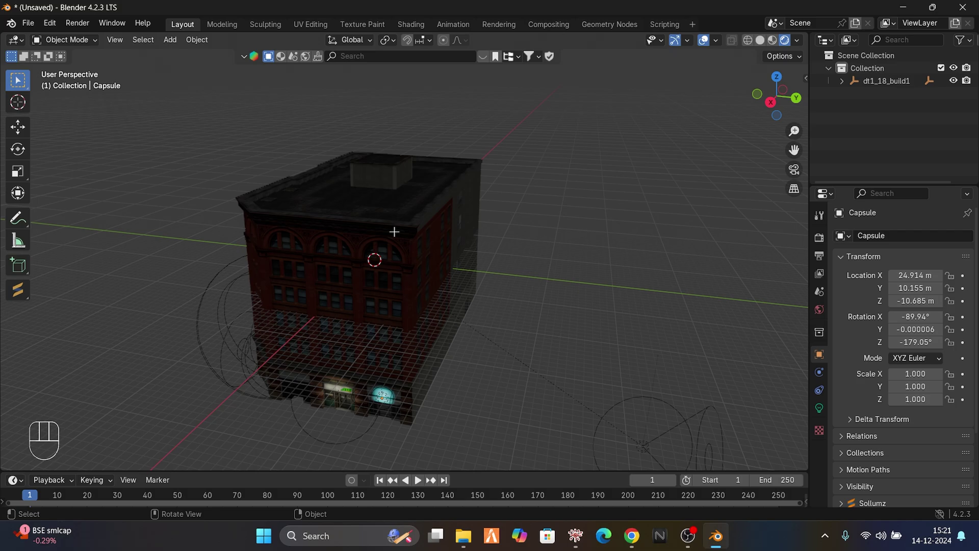
{"action": "middle_click_drag", "start_coordinate": [408, 243], "coordinate": [508, 231]}
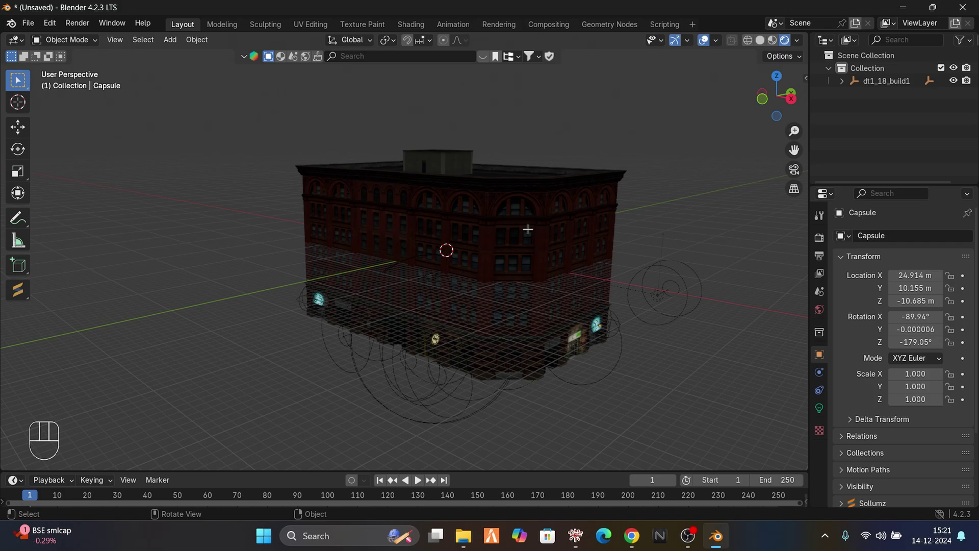
{"action": "middle_click_drag", "start_coordinate": [656, 217], "coordinate": [307, 218]}
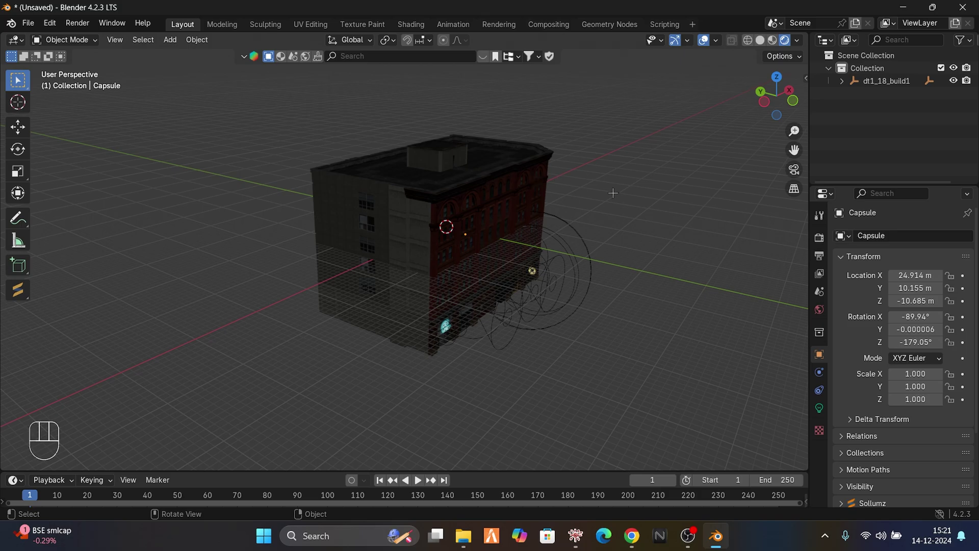
{"action": "middle_click_drag", "start_coordinate": [618, 193], "coordinate": [505, 174]}
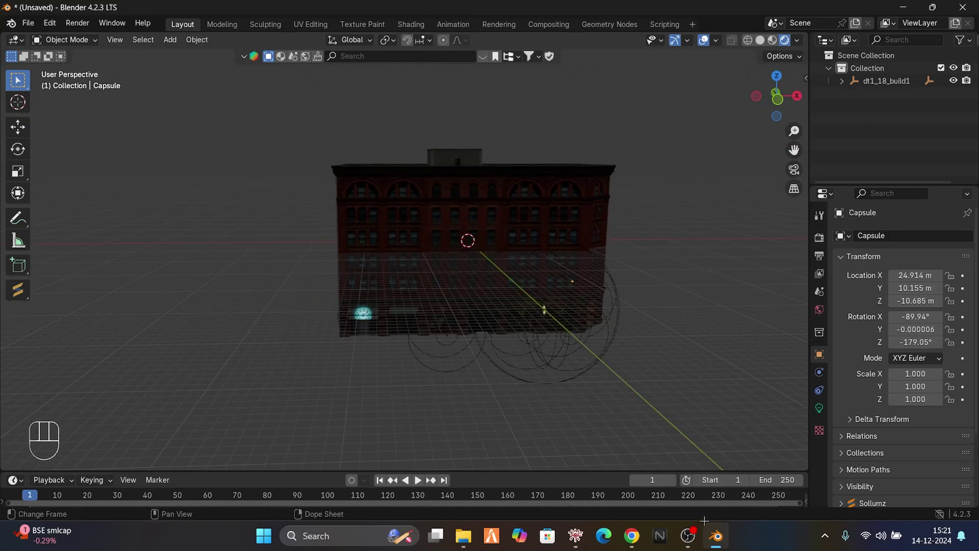
{"action": "left_click", "coordinate": [688, 536]}
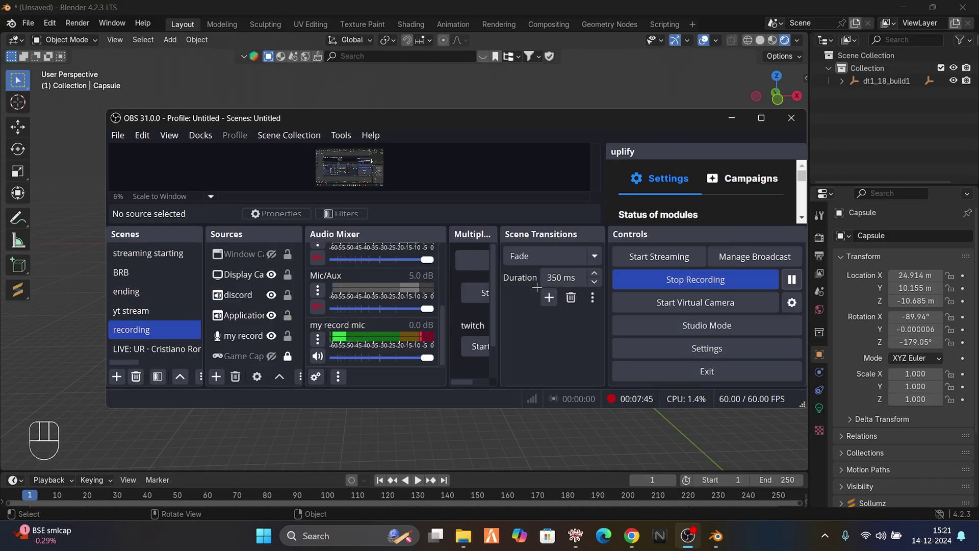
{"action": "left_click", "coordinate": [633, 93]}
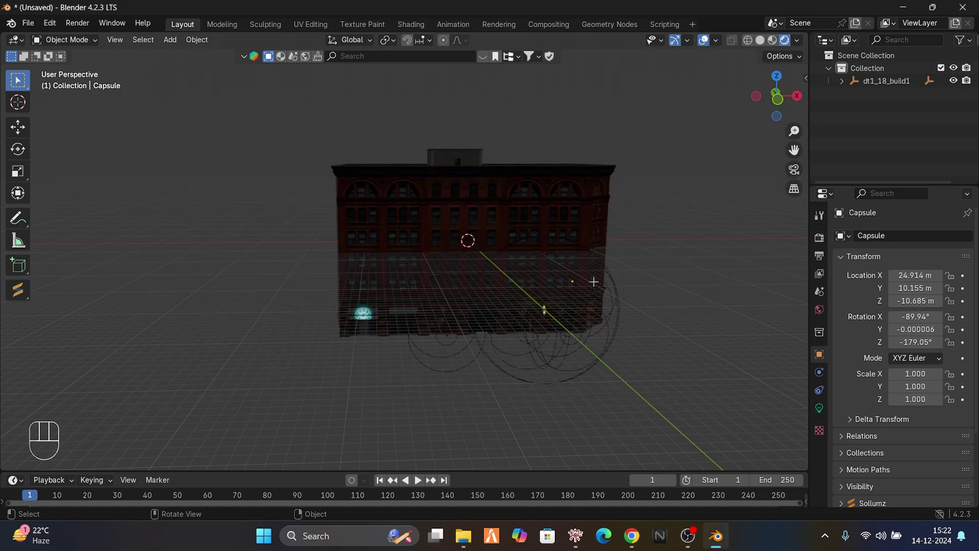
{"action": "scroll", "coordinate": [594, 282], "scroll_direction": "down", "scroll_amount": 3}
{"action": "middle_click_drag", "start_coordinate": [603, 296], "coordinate": [656, 258]}
{"action": "scroll", "coordinate": [456, 267], "scroll_direction": "up", "scroll_amount": 5}
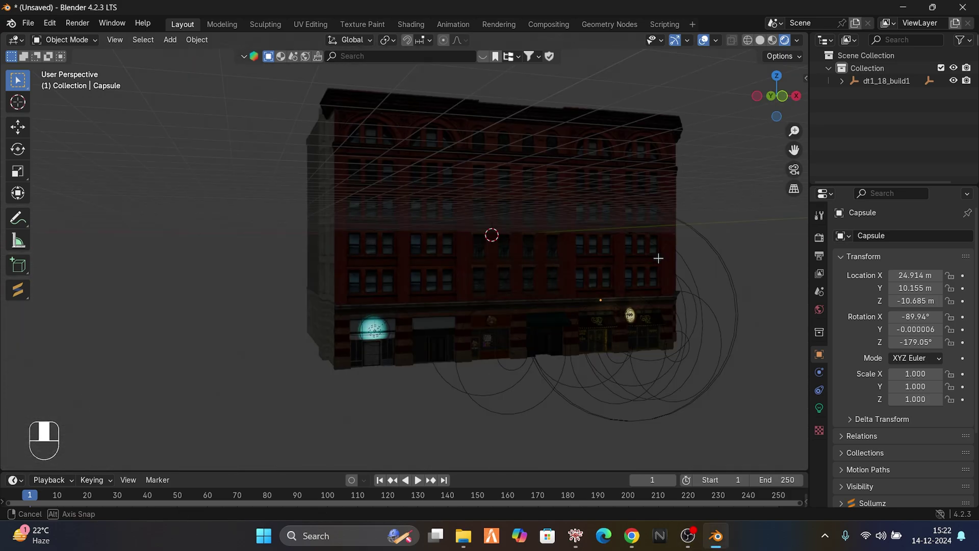
{"action": "scroll", "coordinate": [723, 443], "scroll_direction": "down", "scroll_amount": 3}
Switch to the CodeWalker world view, go to the Get Aweigh boat yard, and select the blue boat's LOD model sc1_props_combo0709_07_lod.
{"action": "mouse_move", "coordinate": [575, 536]}
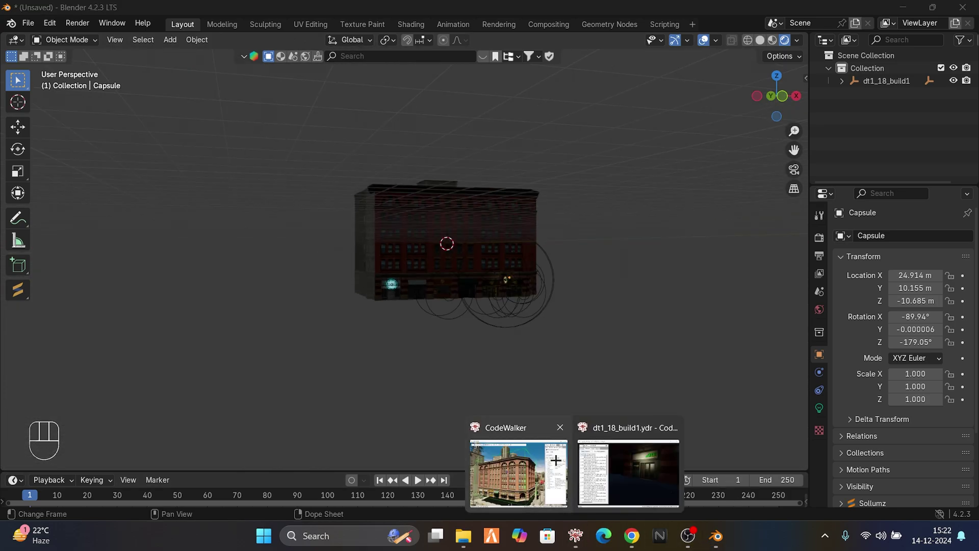
{"action": "left_click", "coordinate": [520, 469]}
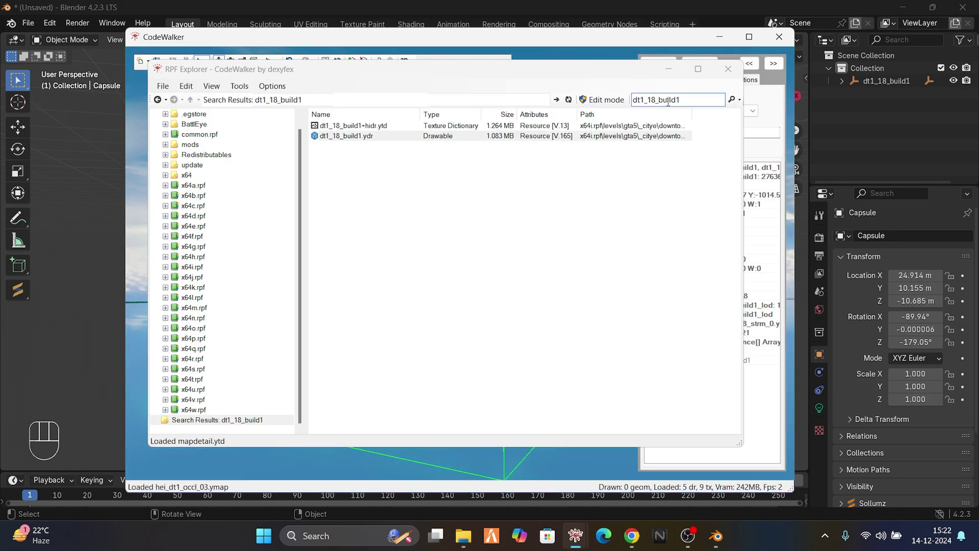
{"action": "left_click", "coordinate": [509, 334]}
{"action": "left_click_drag", "start_coordinate": [509, 334], "coordinate": [449, 327]}
{"action": "key", "text": "w"}
{"action": "right_click", "coordinate": [458, 293]}
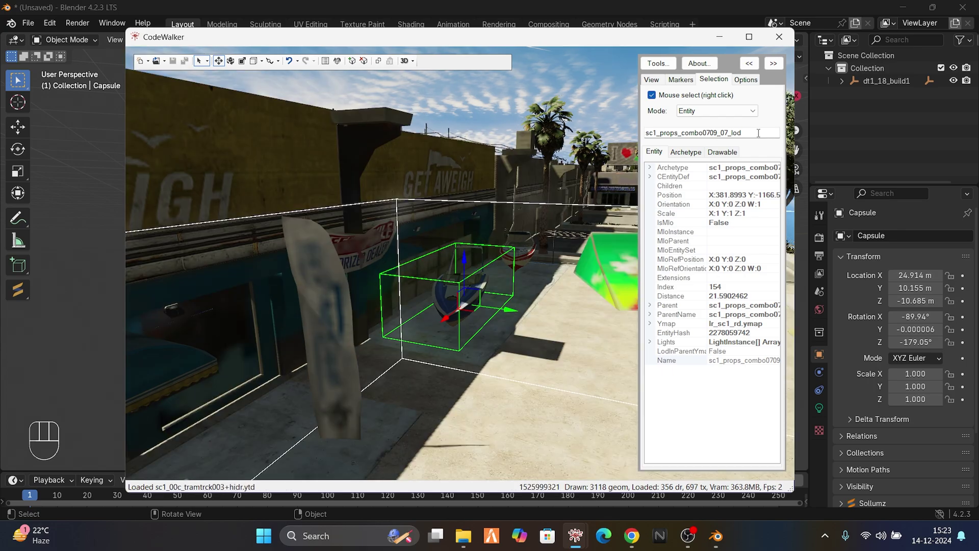
Move the trailer prop_byard_trailer01 out from under the blue boat, and lower the boat prop_byard_boat01 toward the concrete pad.
{"action": "key", "text": "w"}
{"action": "right_click", "coordinate": [449, 263]}
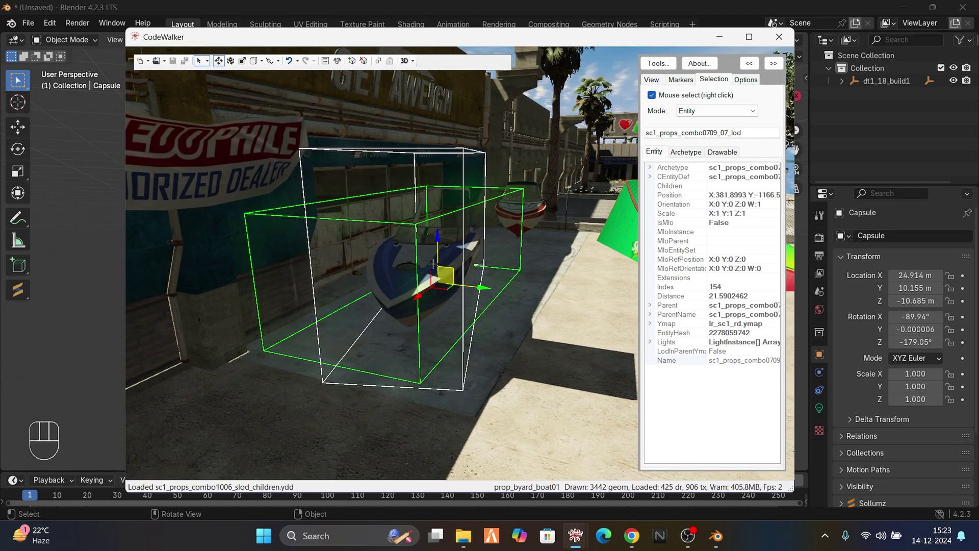
{"action": "right_click", "coordinate": [442, 268]}
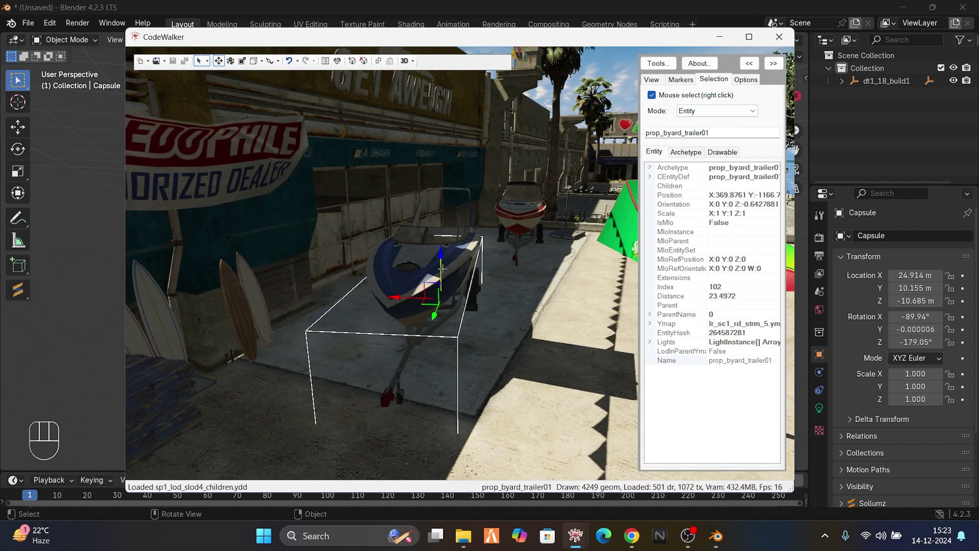
{"action": "left_click_drag", "start_coordinate": [430, 268], "coordinate": [445, 309]}
{"action": "right_click", "coordinate": [425, 210]}
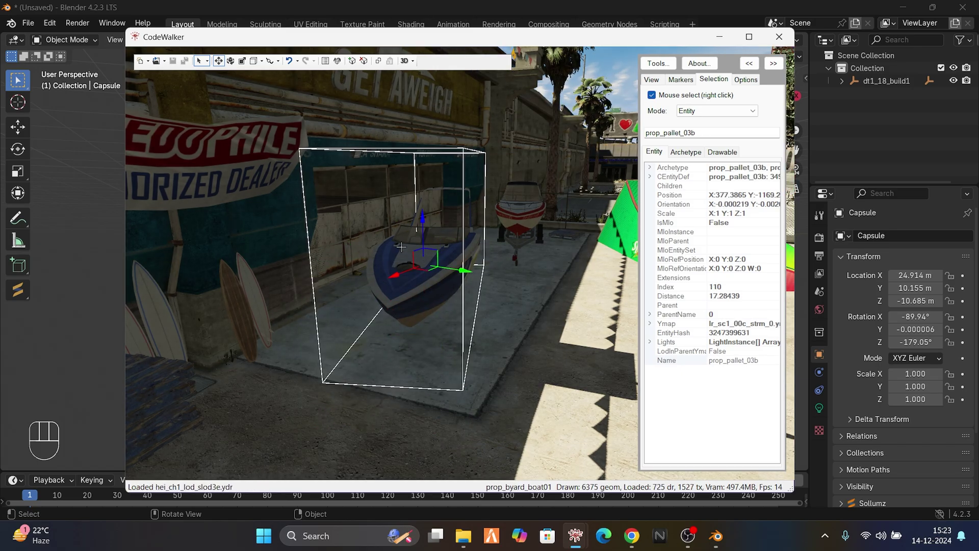
{"action": "left_click_drag", "start_coordinate": [433, 234], "coordinate": [437, 255]}
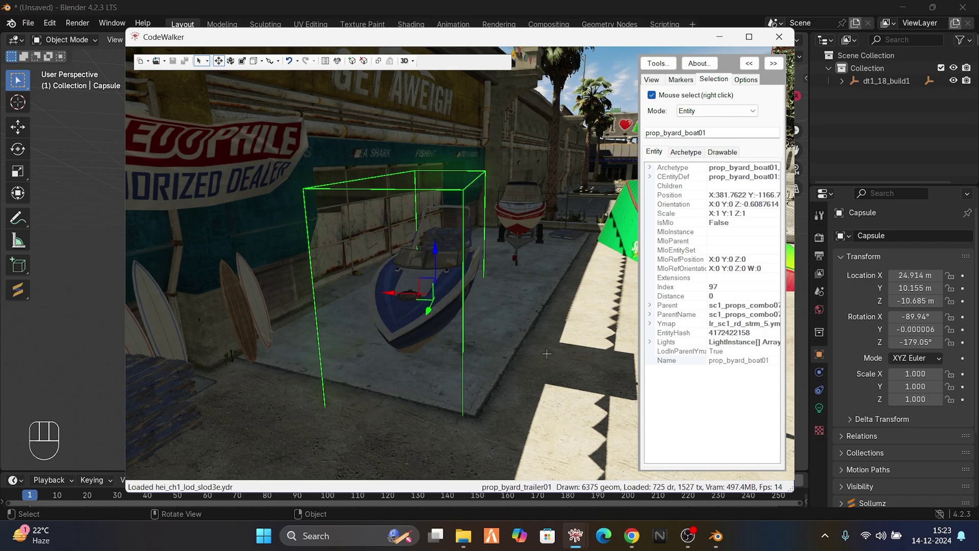
View the boat yard from farther back, return to the blue boat, and select its entity prop_byard_boat01.
{"action": "key", "text": "s"}
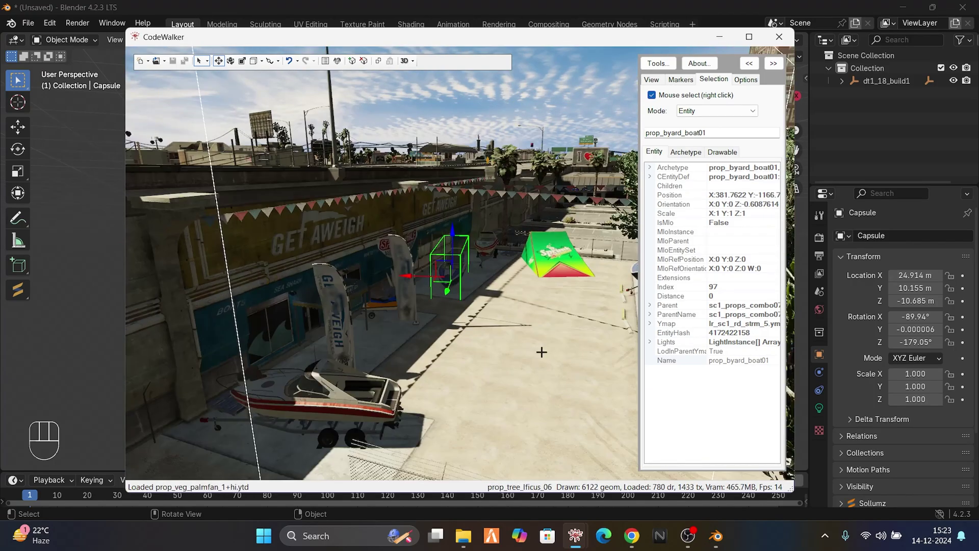
{"action": "right_click", "coordinate": [535, 316]}
{"action": "right_click", "coordinate": [520, 261]}
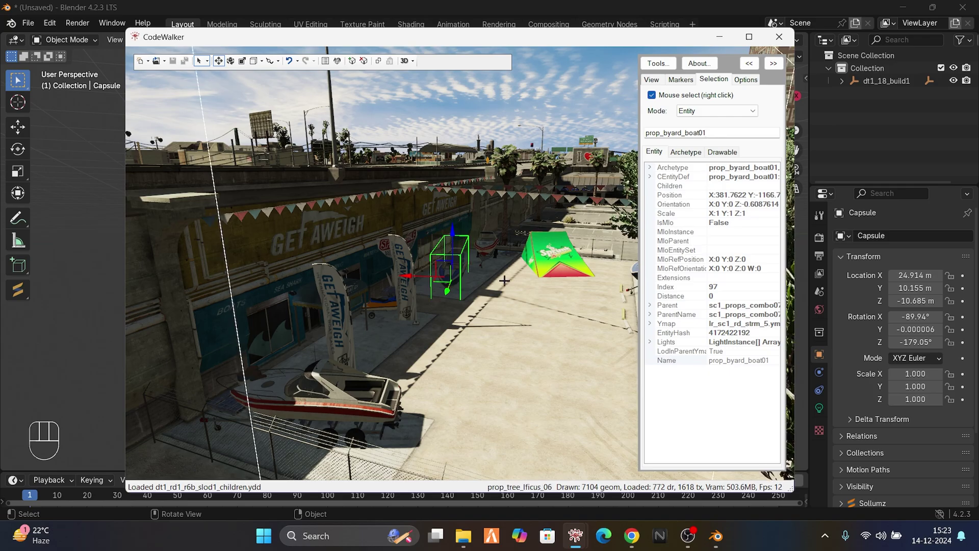
{"action": "key", "text": "w"}
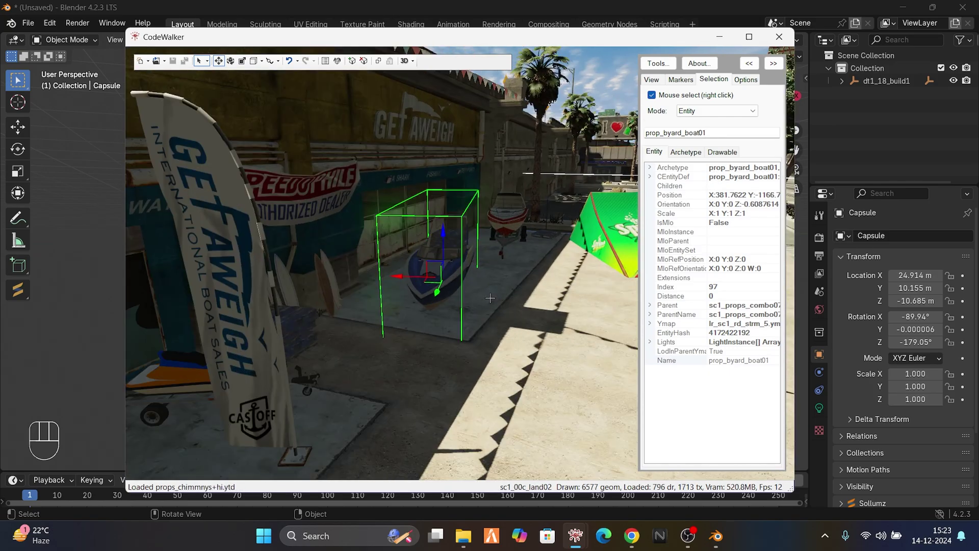
{"action": "right_click", "coordinate": [490, 298]}
{"action": "key", "text": "s"}
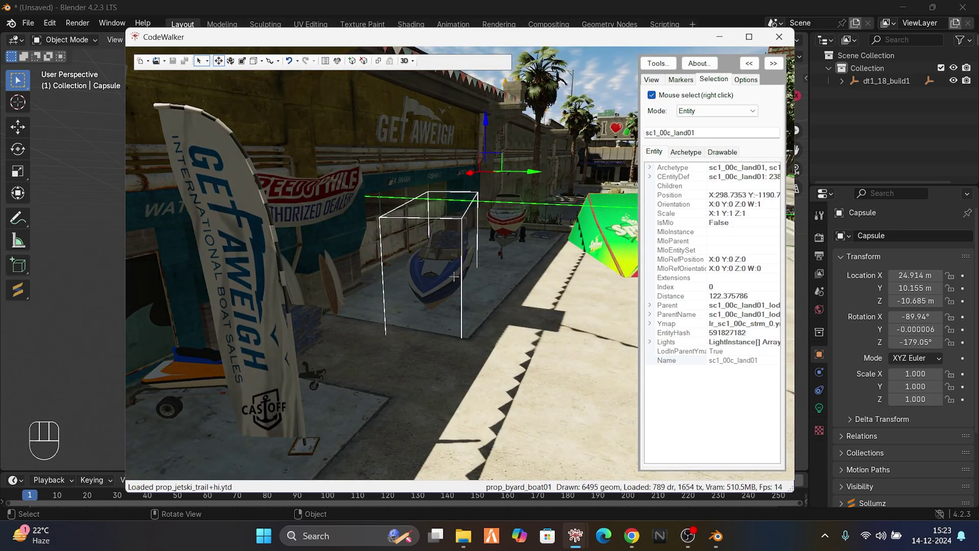
{"action": "key", "text": "w"}
{"action": "right_click", "coordinate": [453, 277]}
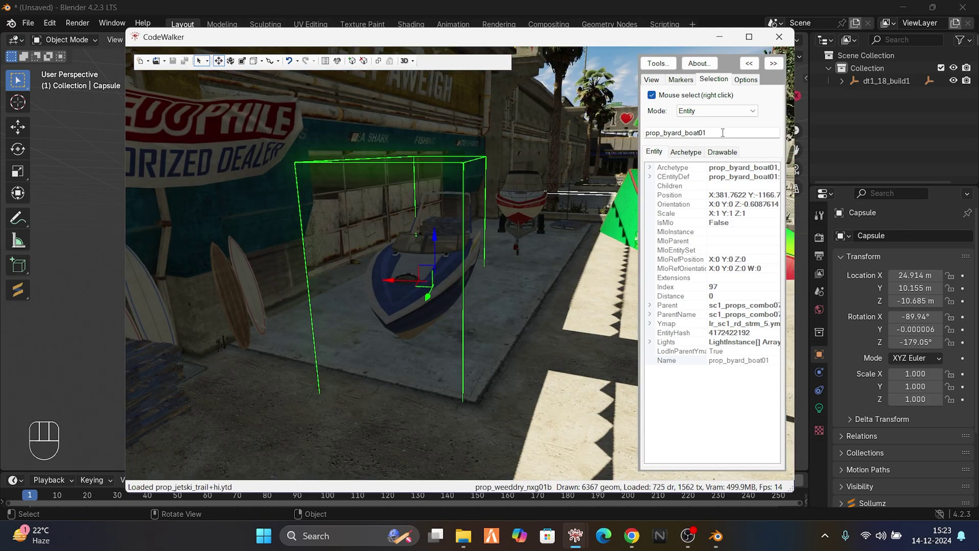